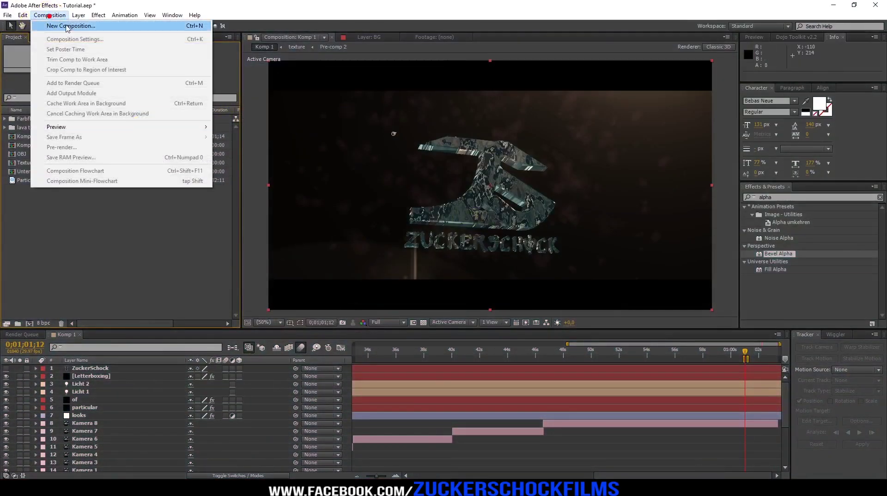
Create a composition named TEXTURE TUTORIAL at 1920 x 1080 px, 30 frames per second, with a duration of 0:01:00:00
text(TEXTURE TUTORIAL)
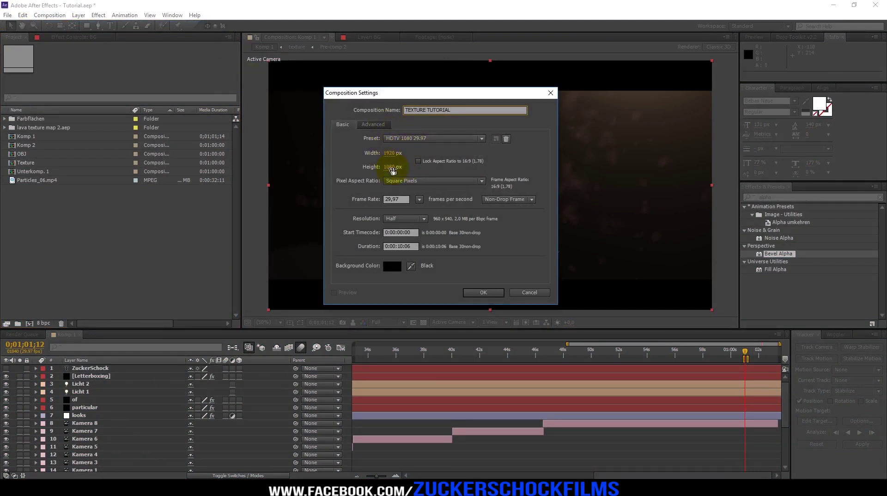
double_click(404, 198)
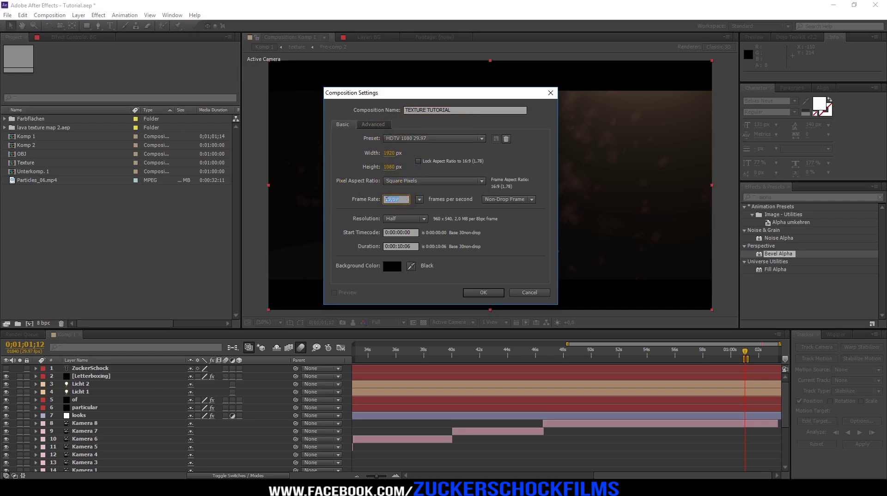
text(30)
key(Tab)
drag(394, 245, 410, 261)
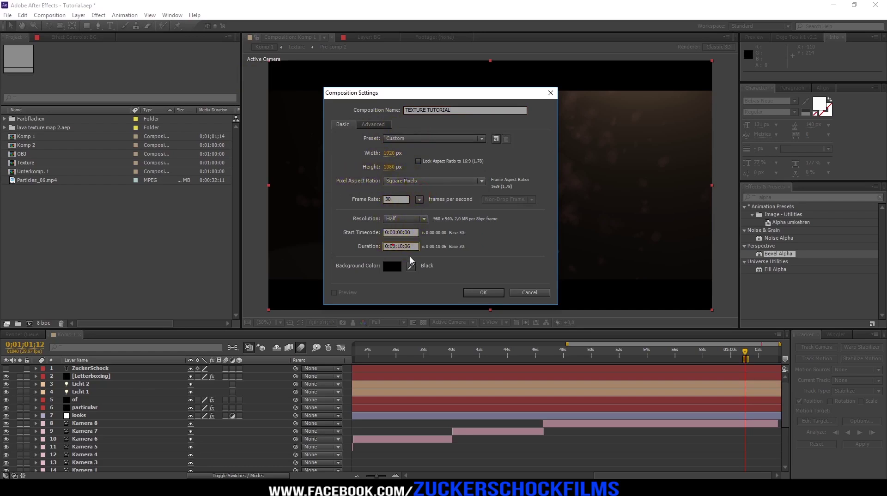
text(11006)
click(470, 292)
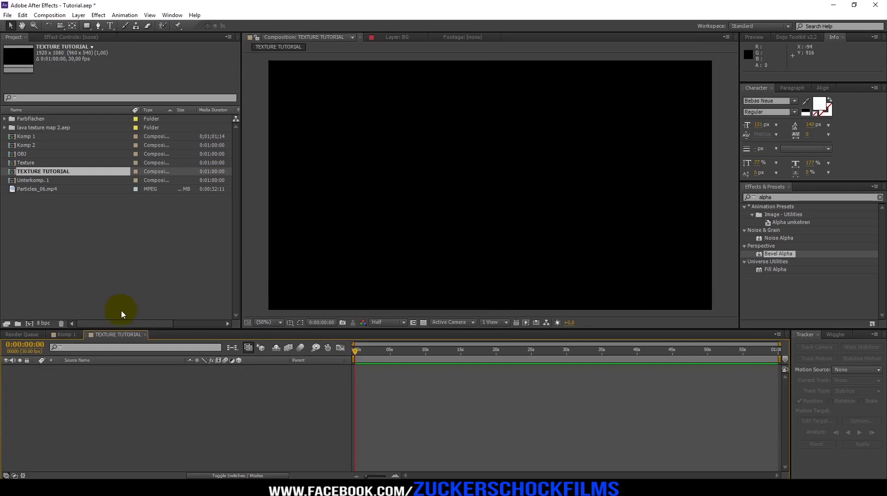
Add a dark gray 545454 solid at composition size and apply the Turbulent Displace effect to it
right_click(134, 395)
mouse_move(162, 298)
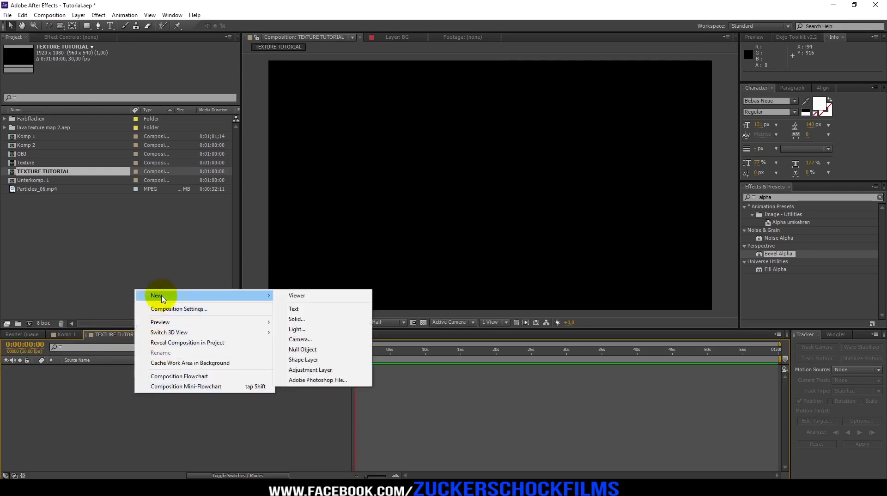
click(333, 321)
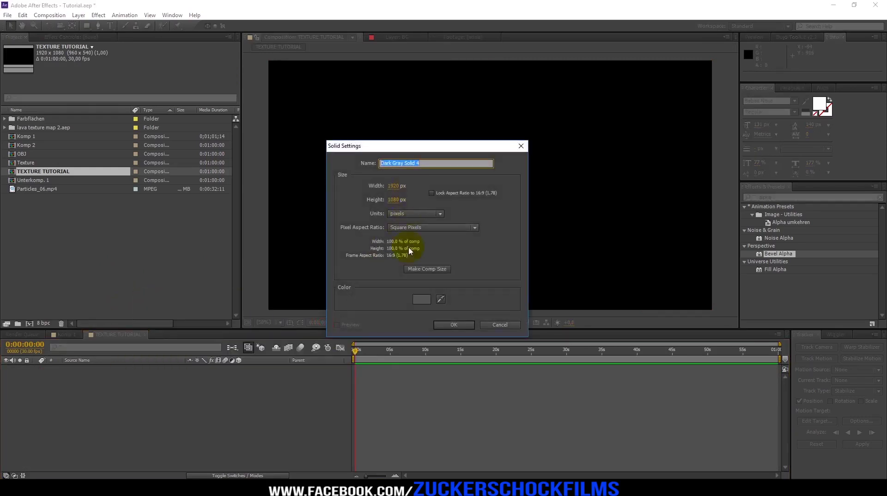
click(422, 303)
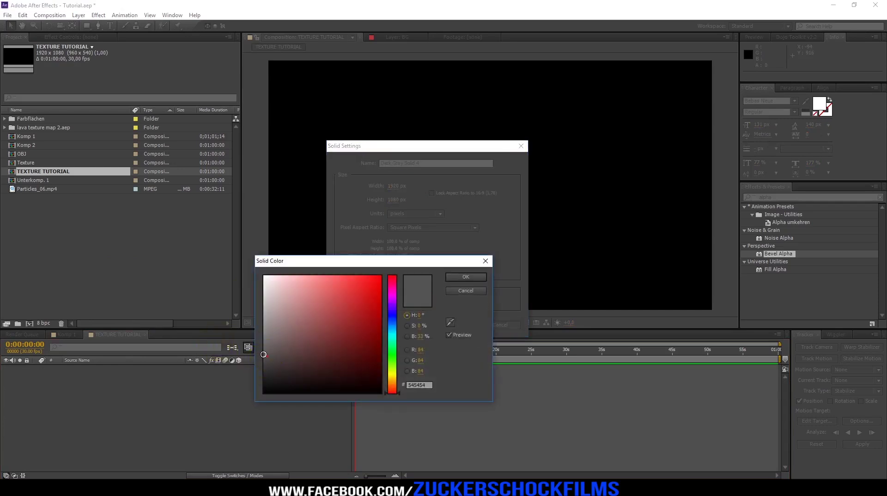
click(466, 277)
click(454, 324)
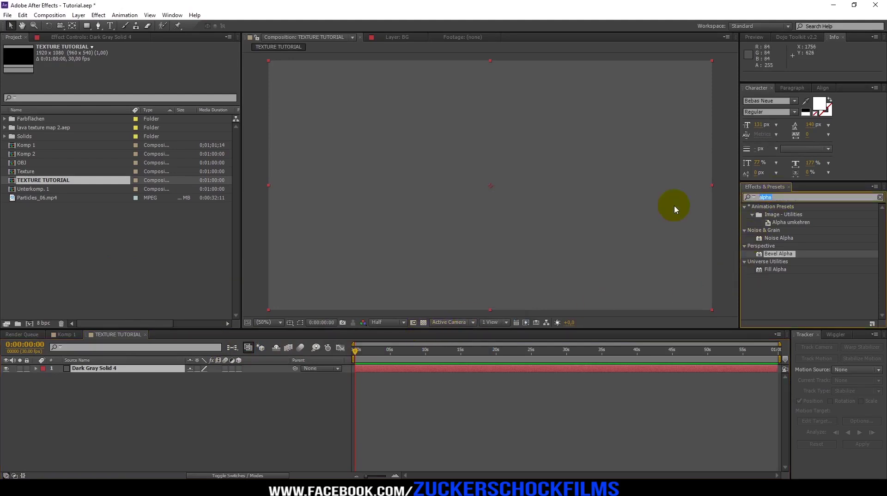
text(turbule)
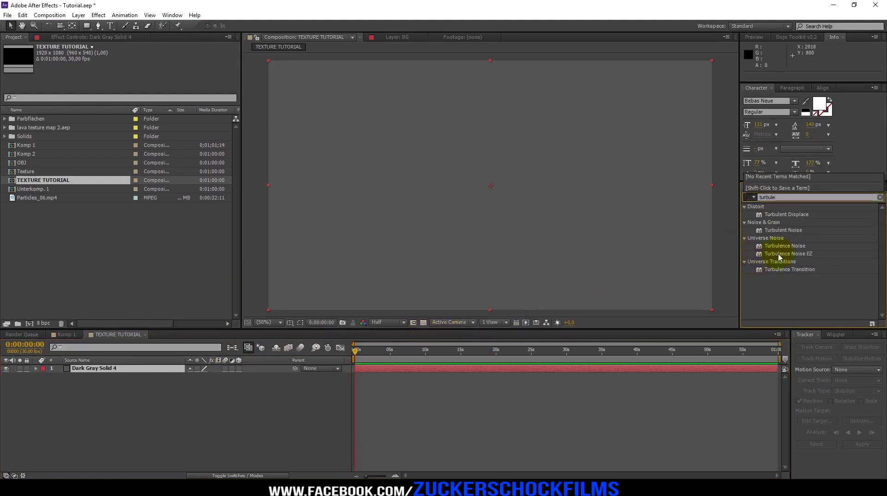
drag(795, 272, 91, 370)
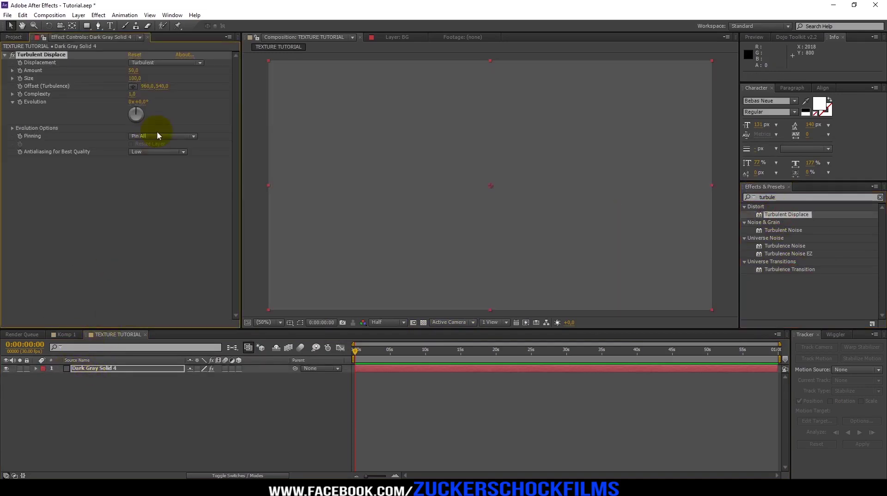
Draw a rectangular mask on the solid just above the composition frame, extending well past both sides of it
scroll(348, 163, down, 1)
click(86, 26)
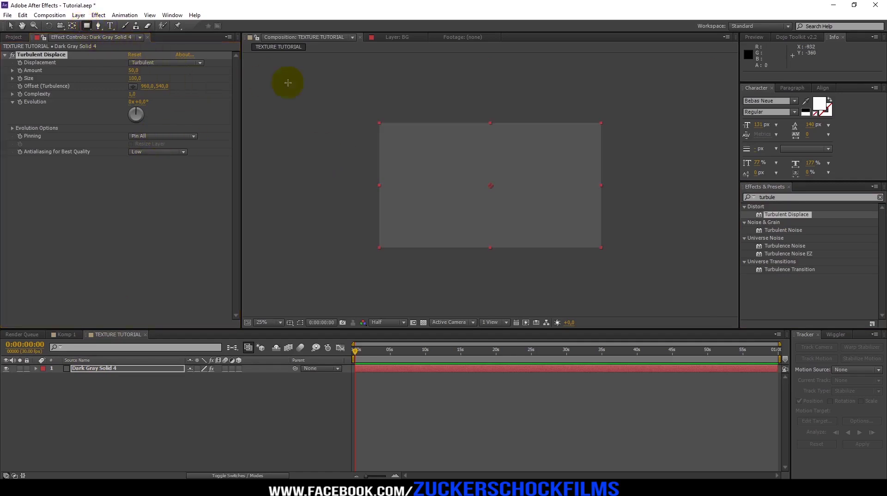
scroll(293, 82, down, 1)
mouse_move(346, 73)
mouse_down()
mouse_move(494, 136)
mouse_move(632, 144)
mouse_up()
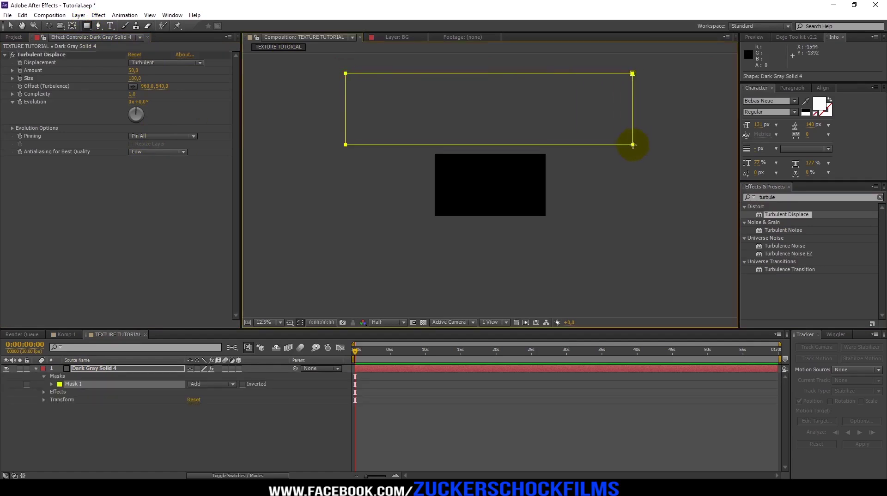
Keyframe the Mask Path at the first frame, and at 0:00:59:29 move the mask about 1392 px down to cover the frame
click(52, 385)
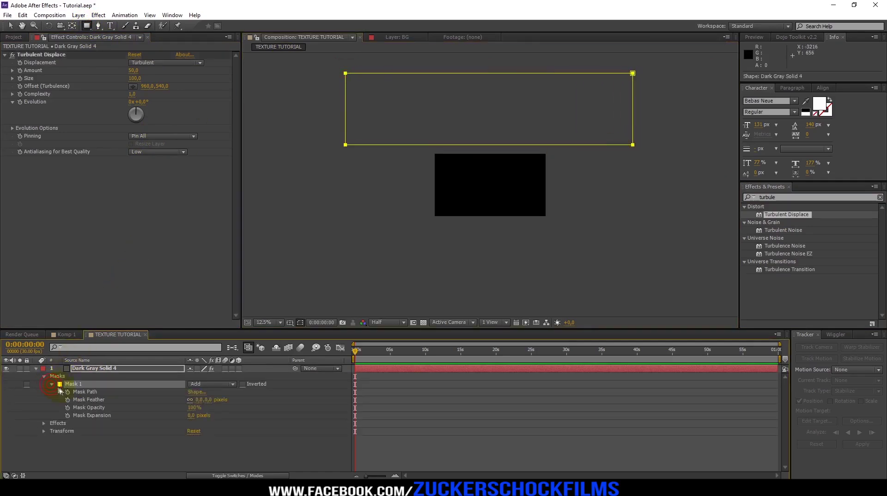
click(68, 391)
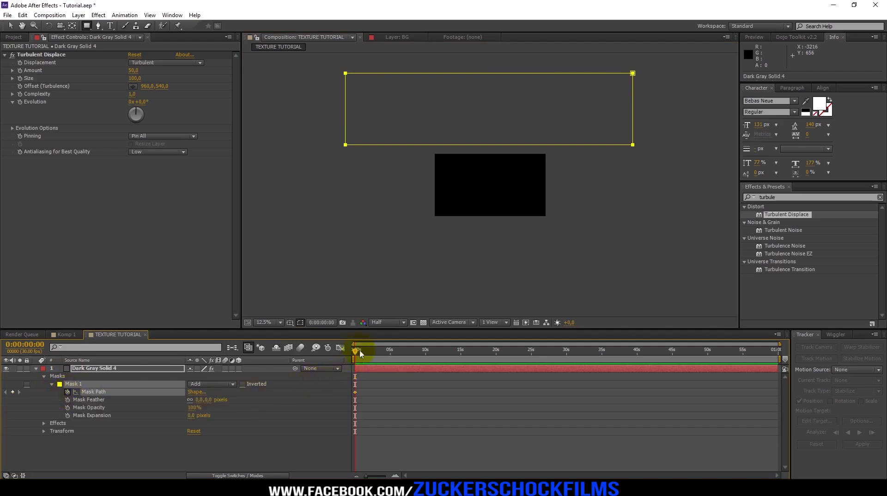
drag(356, 351, 357, 351)
drag(414, 354, 780, 356)
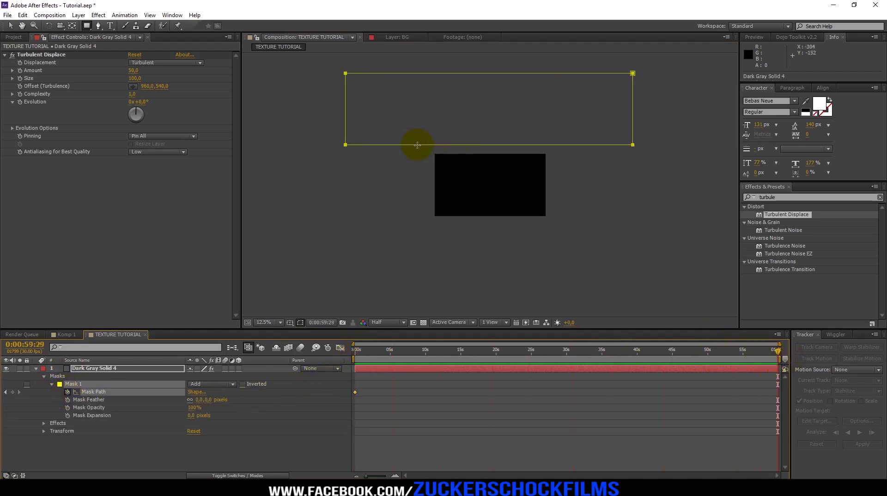
key(v)
key(ctrl+t)
drag(424, 133, 425, 213)
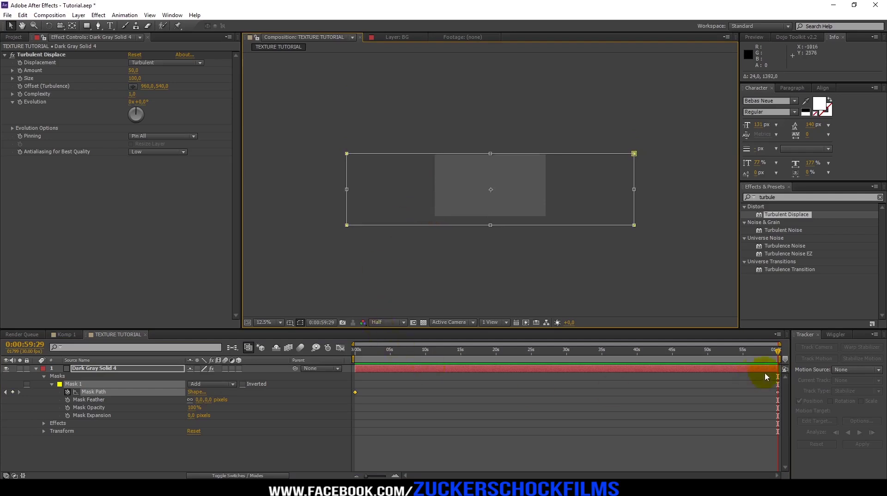
At 0:00:17:13, set the Turbulent Displace Amount to 120 and Size to 300
drag(779, 360, 477, 352)
scroll(478, 165, up, 1)
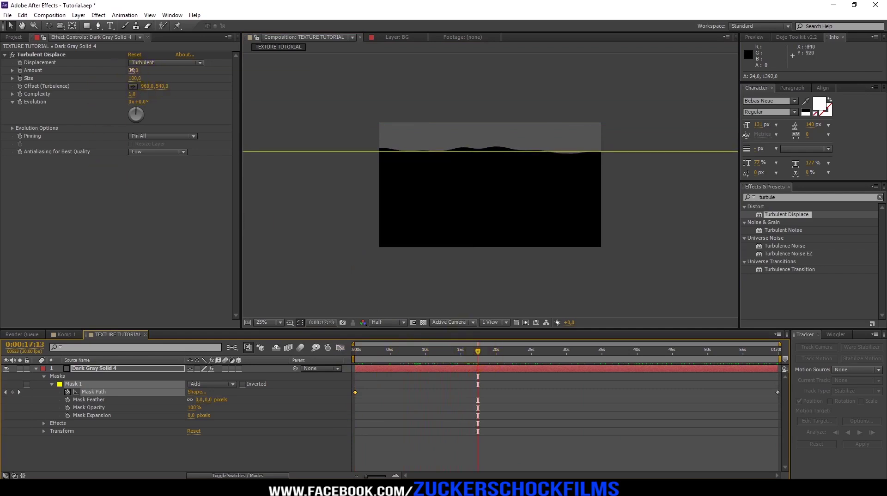
drag(132, 70, 167, 72)
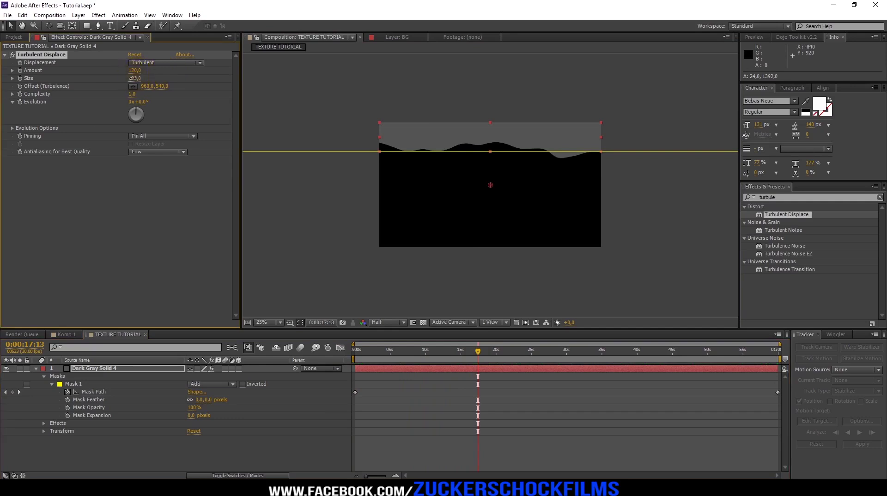
drag(132, 78, 224, 78)
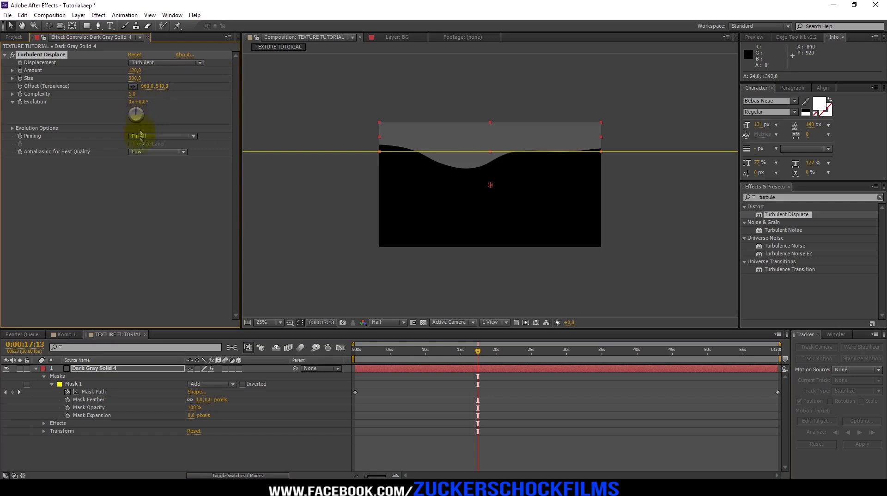
Add a second Turbulent Displace effect to the solid with Amount 130 and Size 111
drag(779, 217, 174, 181)
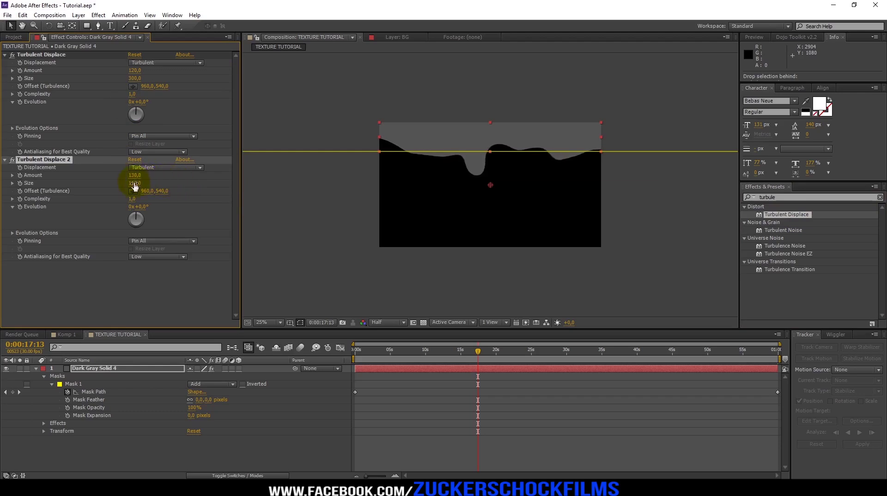
drag(134, 183, 139, 183)
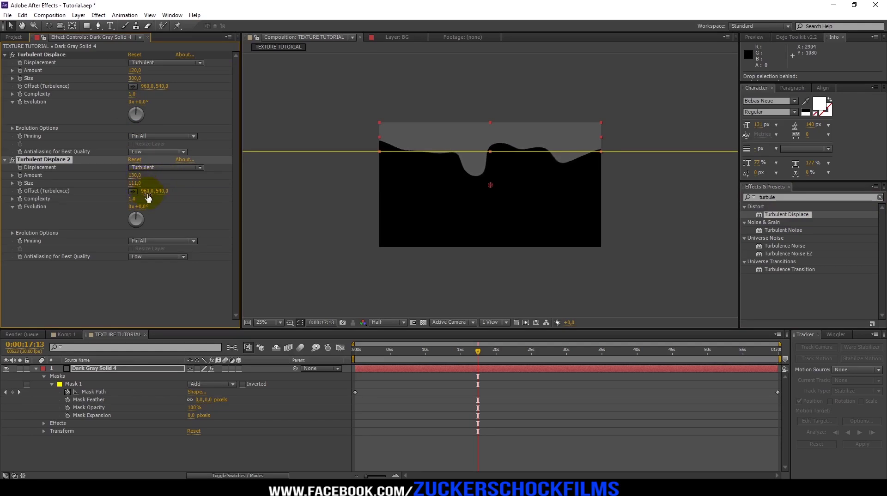
Add a third Turbulent Displace effect with Amount 40 and Size 75, and hide the mask outline in the viewer
drag(774, 214, 84, 278)
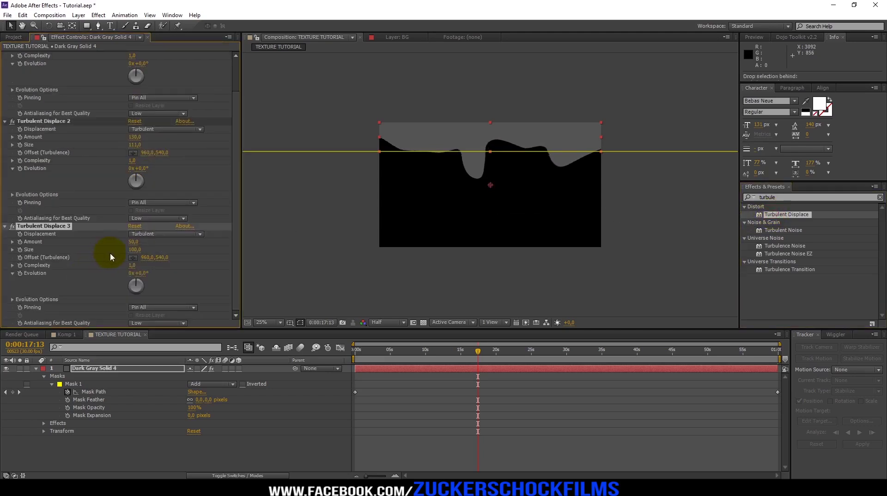
click(133, 242)
drag(129, 242, 125, 242)
drag(132, 243, 128, 244)
click(300, 322)
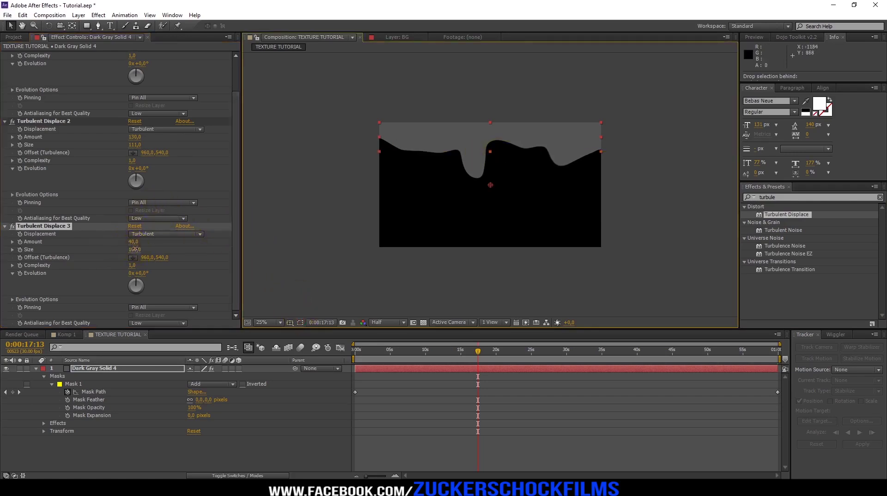
drag(134, 249, 122, 248)
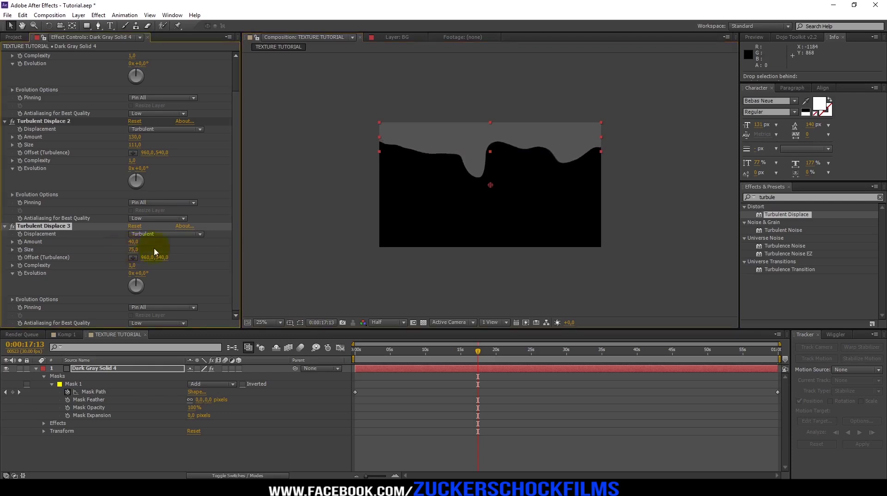
Find the Fractal Noise effect and apply it to the solid after the three Turbulent Displace effects
click(785, 197)
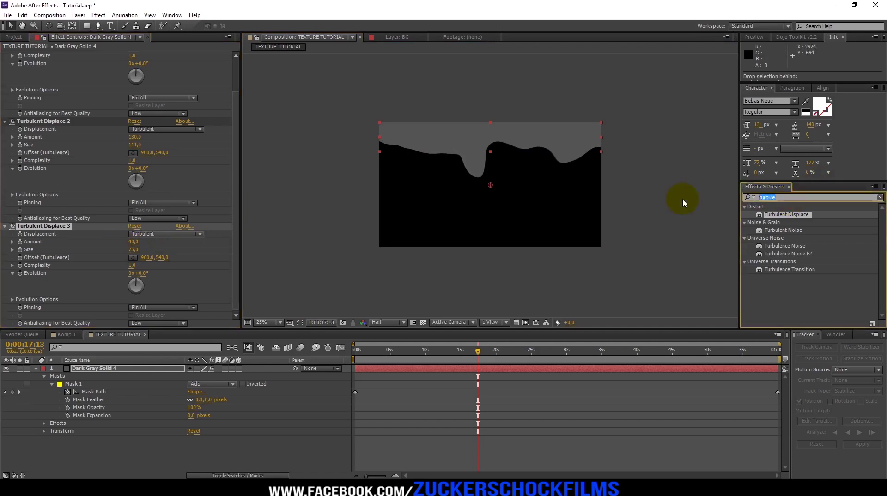
text(fractal)
drag(767, 231, 100, 368)
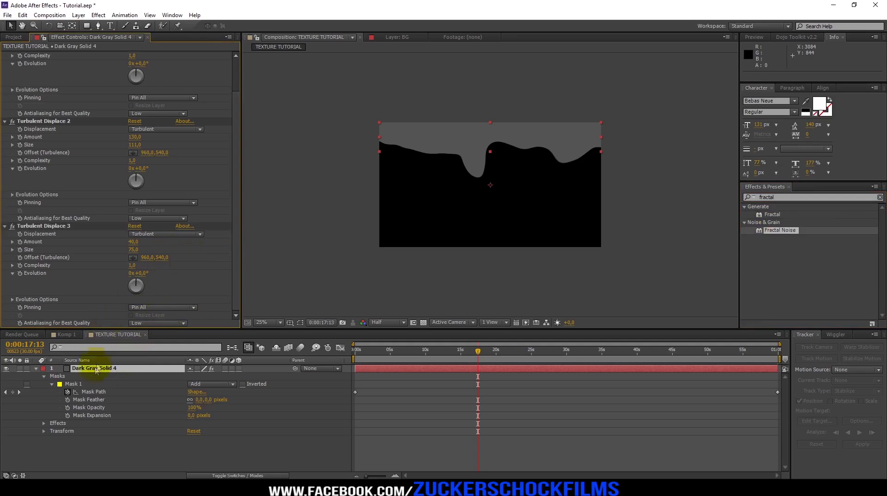
scroll(55, 227, up, 1)
scroll(54, 228, up, 1)
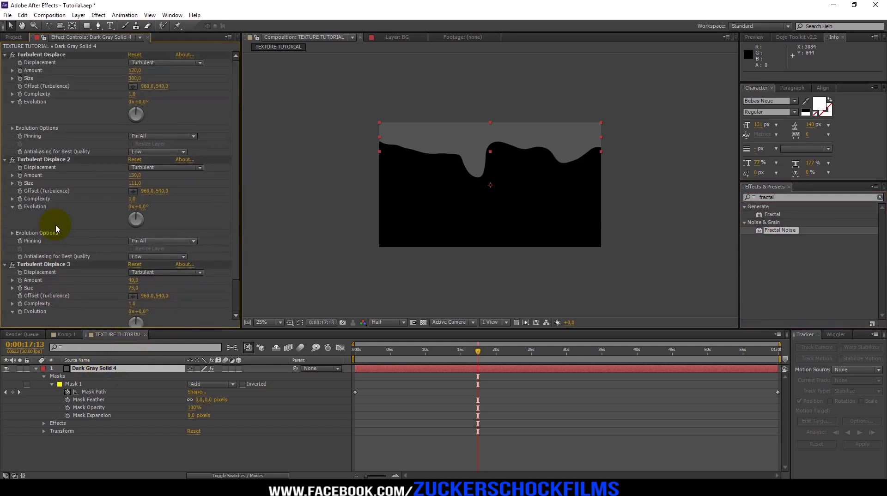
scroll(56, 229, down, 2)
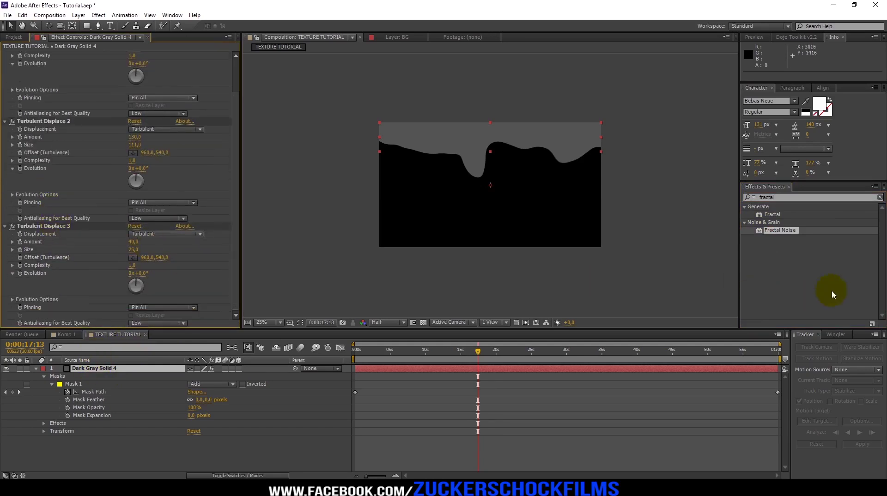
drag(780, 230, 99, 369)
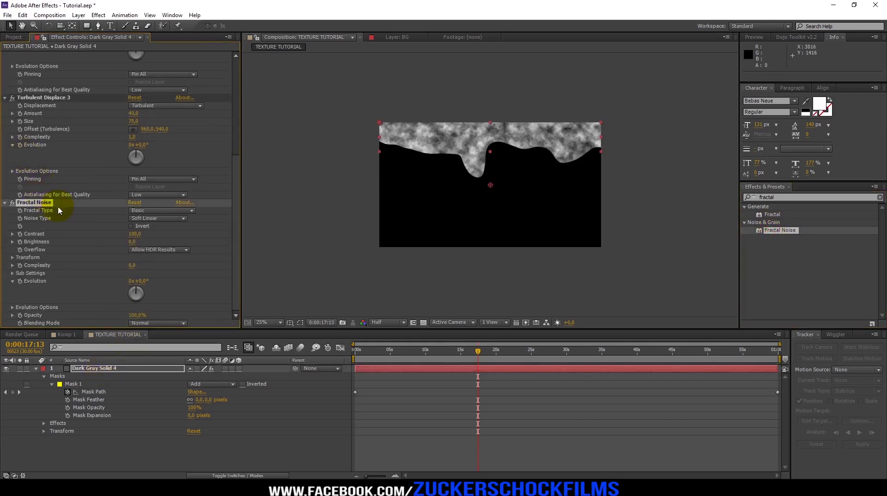
Set the Fractal Noise type to Dynamic and its Complexity to 11, and inspect the texture up close
click(161, 211)
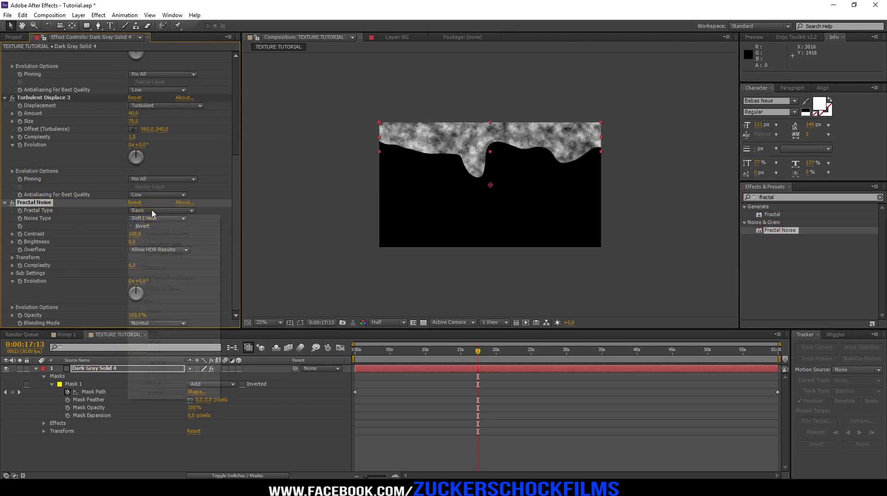
click(167, 269)
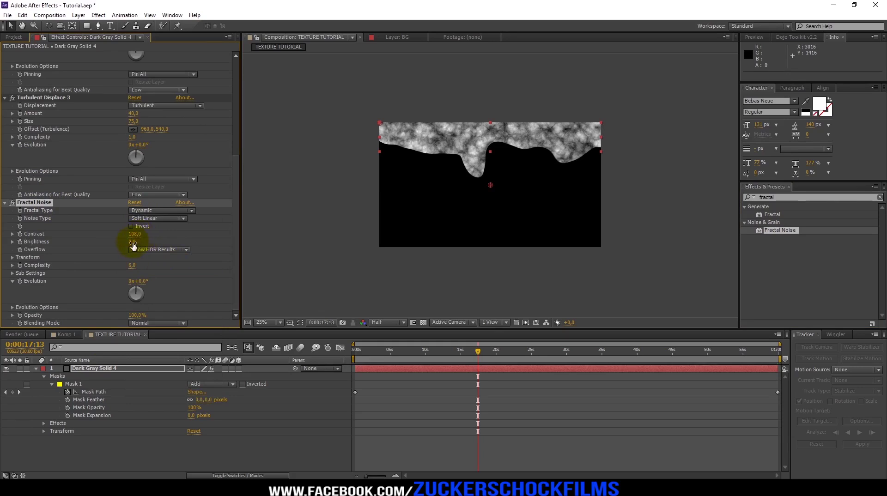
click(153, 242)
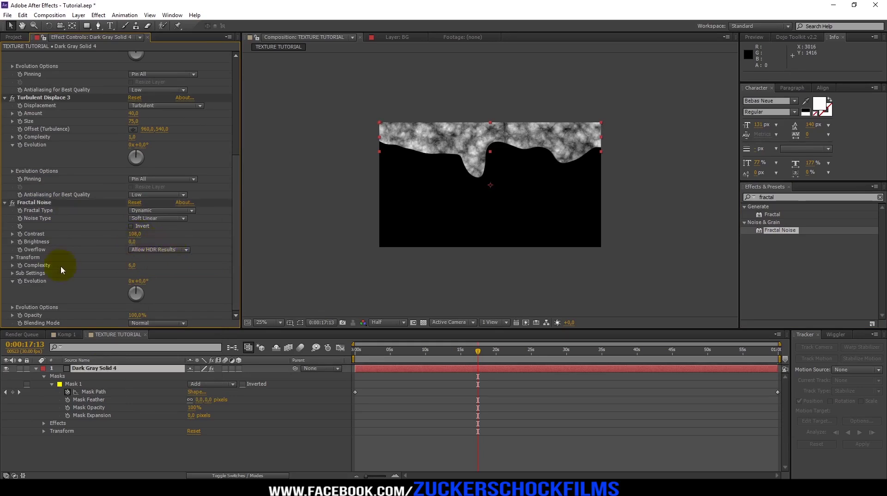
drag(132, 268, 221, 264)
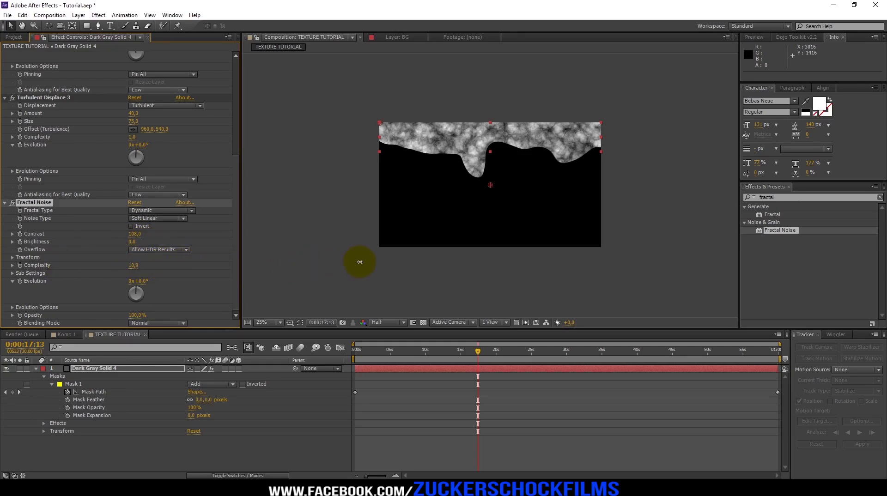
scroll(470, 137, up, 4)
scroll(470, 142, down, 2)
drag(469, 143, 458, 169)
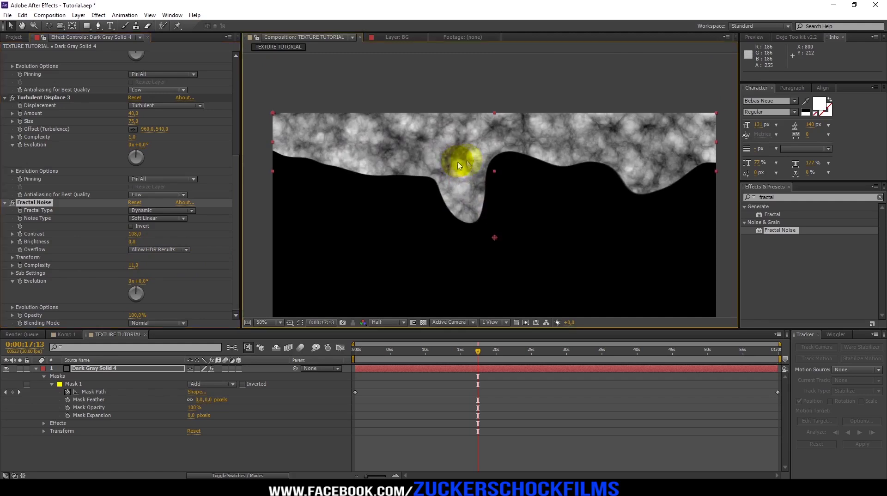
At the start of the timeline, add a keyframe for the Fractal Noise Evolution with a value of -90°
click(21, 282)
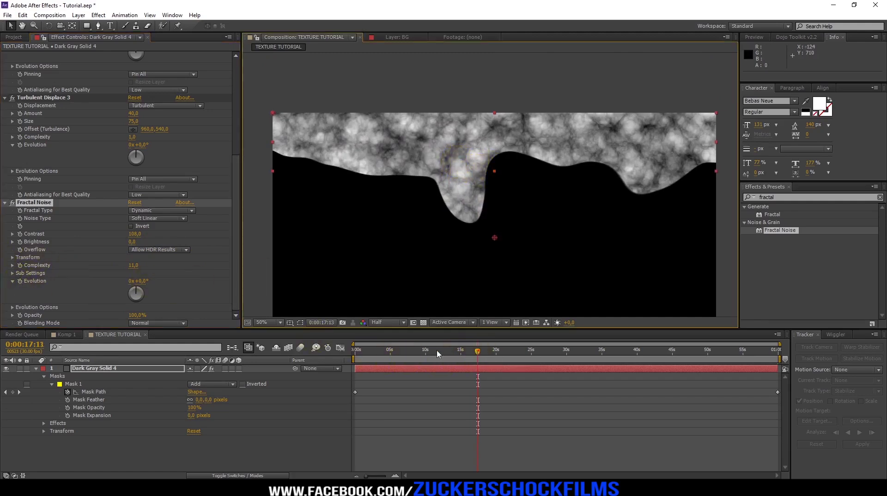
click(360, 352)
click(20, 281)
drag(140, 281, 92, 279)
click(140, 281)
click(140, 282)
click(361, 360)
At 0:00:59:29, set the Fractal Noise Evolution to 5x+193° so the noise evolves across the whole composition
drag(356, 355, 779, 358)
scroll(487, 208, down, 2)
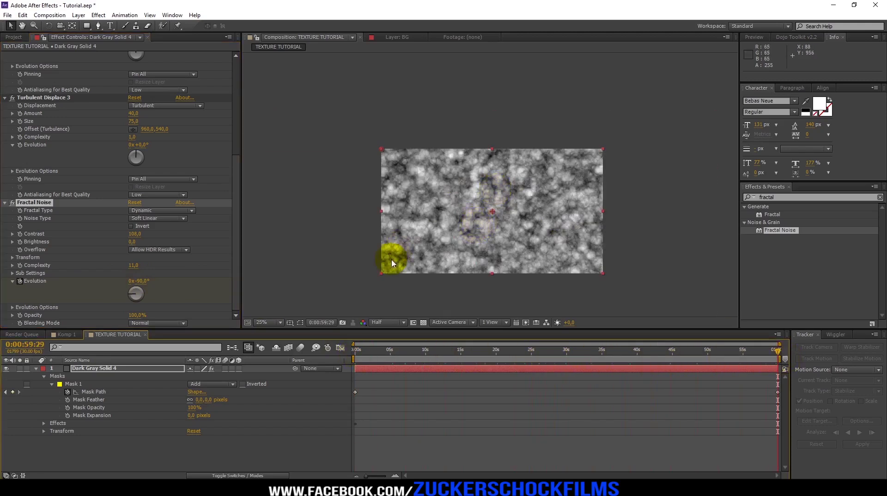
drag(141, 283, 270, 276)
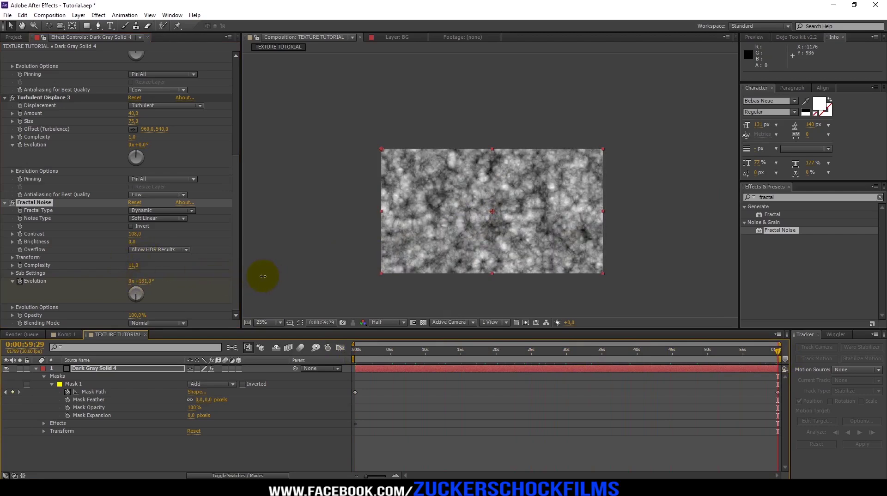
click(134, 282)
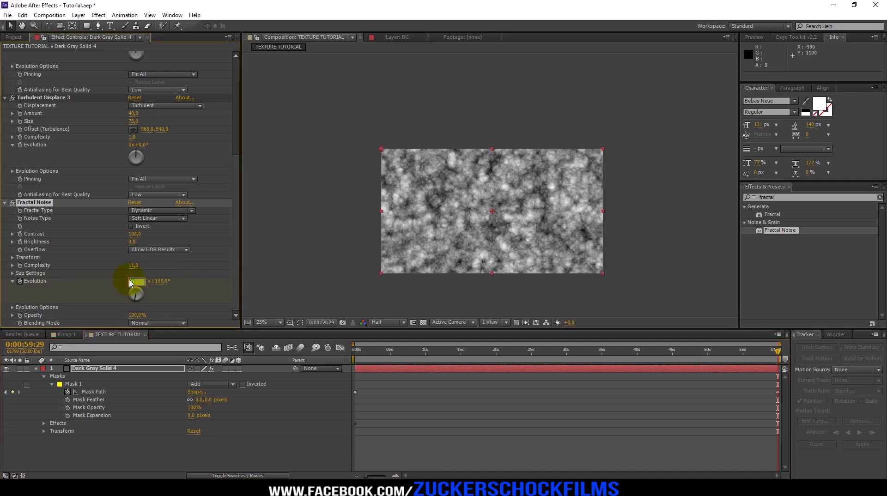
text(1)
key(Return)
click(130, 281)
text(5)
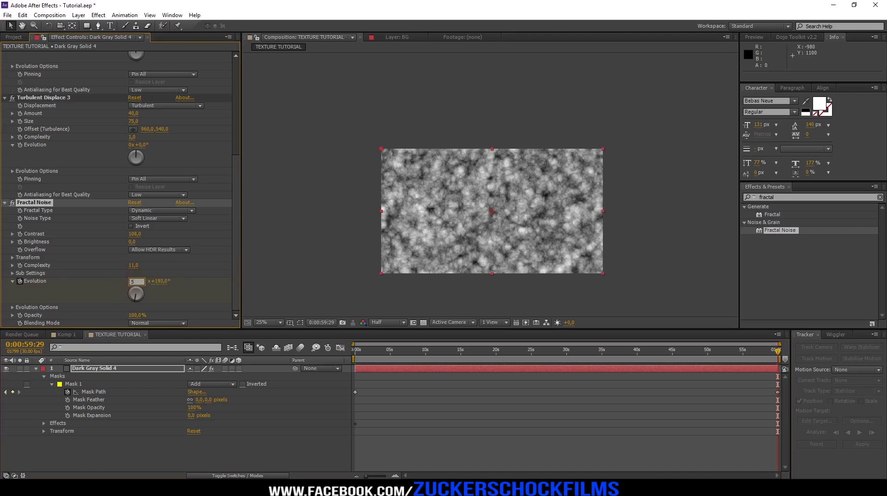
key(Return)
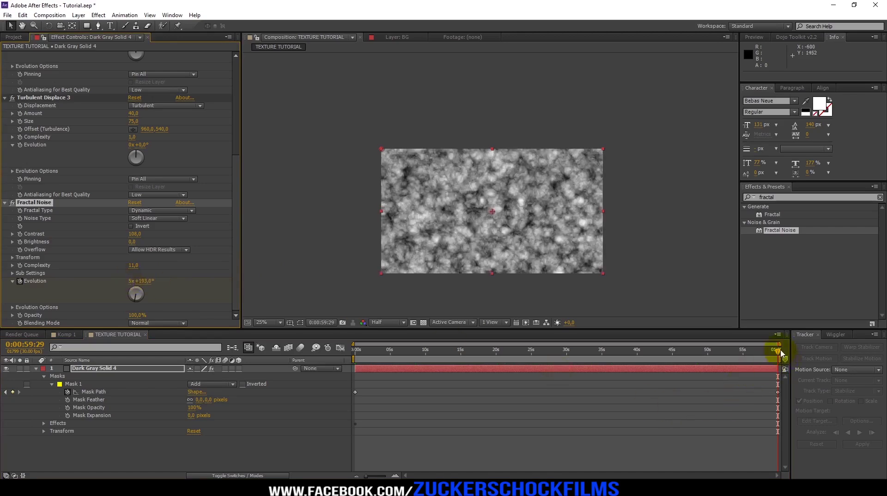
Animate the Fractal Noise Offset Turbulence from the first frame to 960, 1799 at 0:00:59:29, and scrub back to check the motion
drag(777, 352, 337, 332)
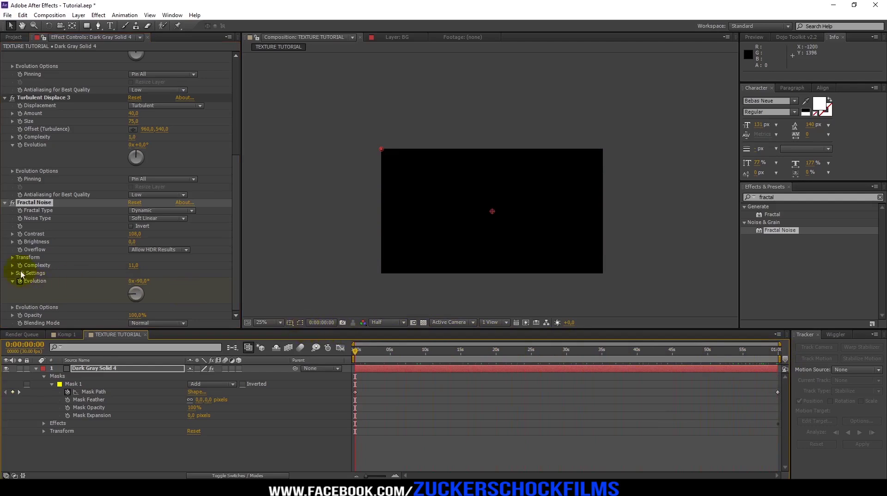
click(12, 258)
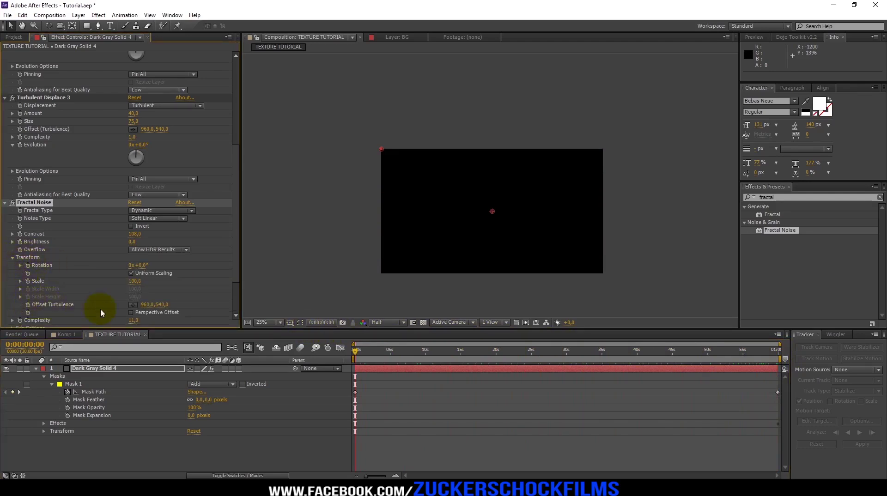
click(28, 308)
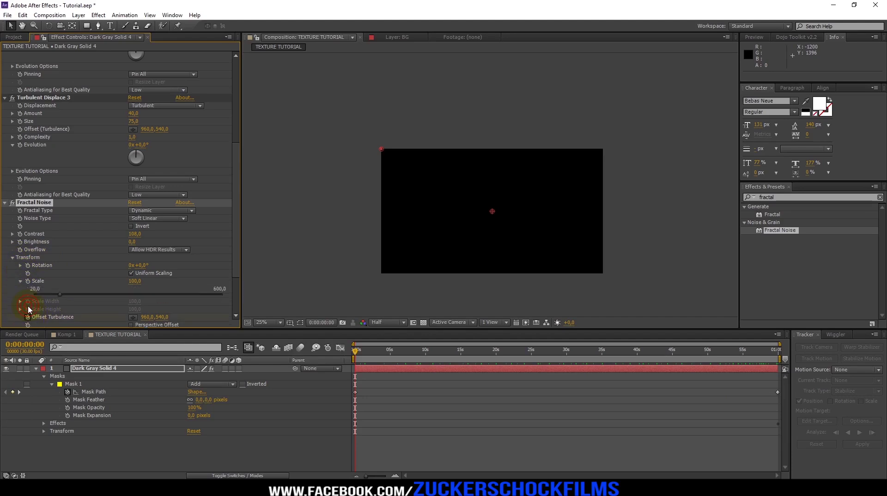
drag(356, 349, 795, 356)
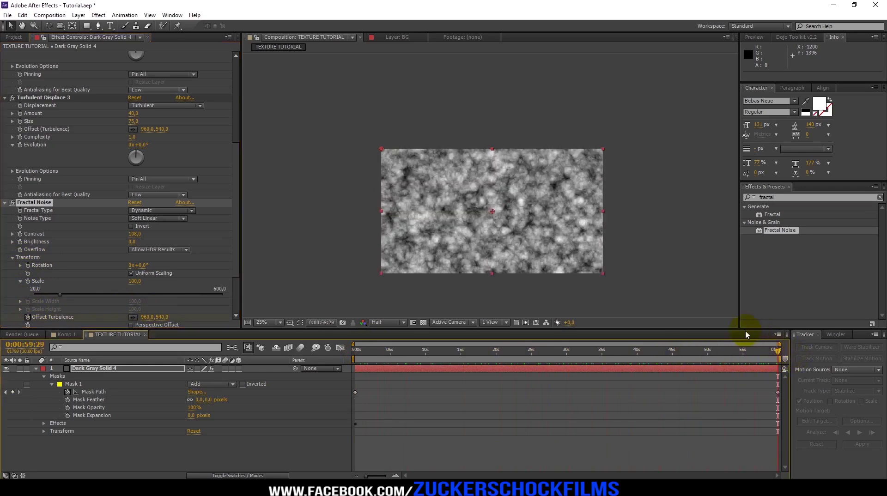
drag(161, 317, 757, 299)
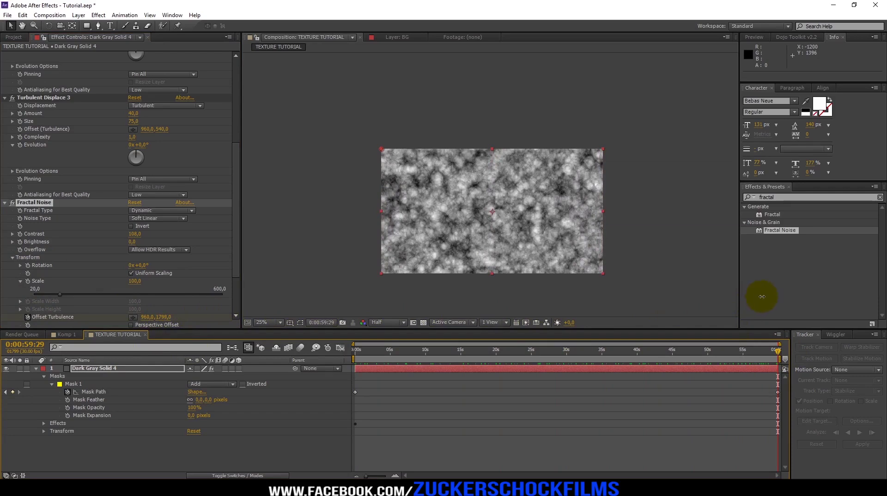
drag(762, 296, 763, 299)
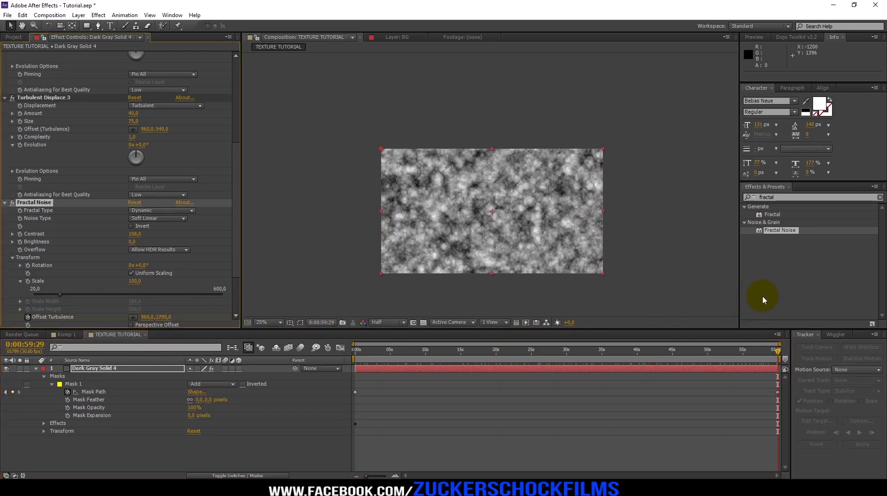
drag(777, 351, 530, 321)
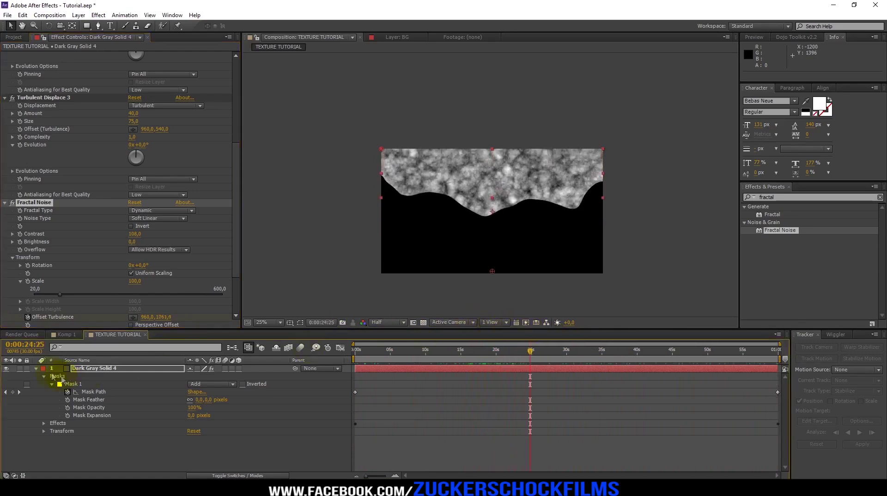
Collapse the textured solid's properties and duplicate the layer twice
click(36, 369)
click(90, 373)
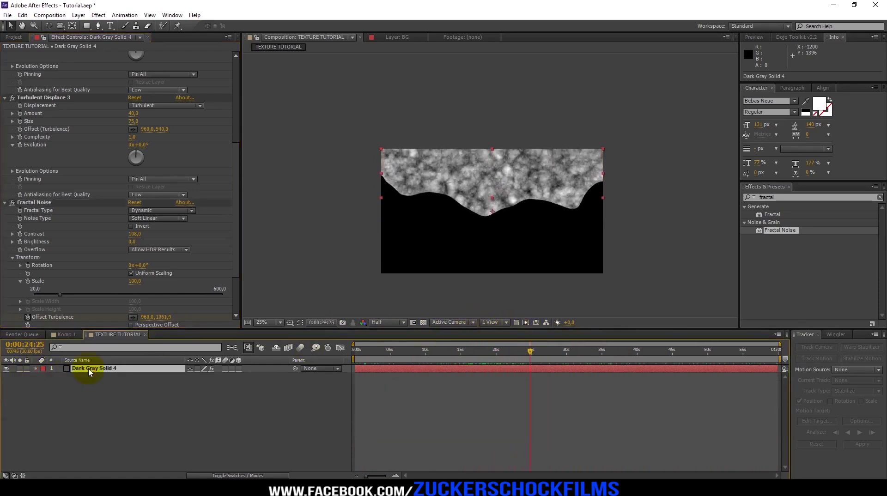
key(ctrl+d)
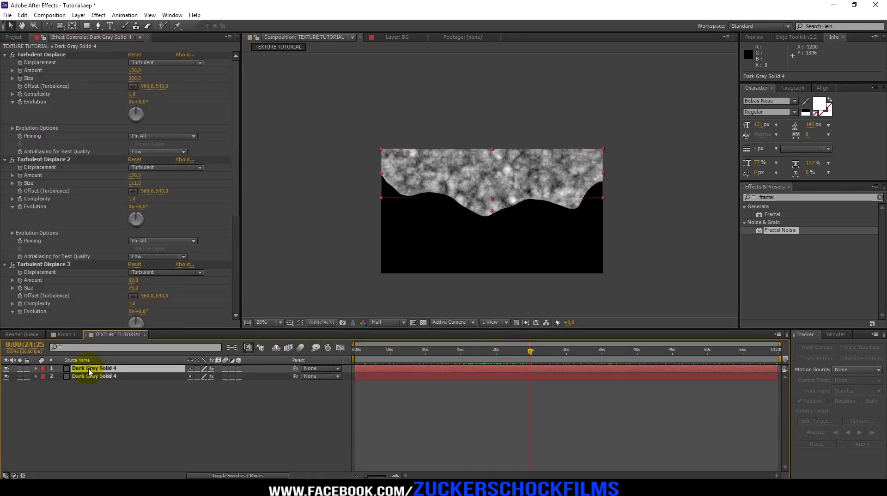
key(ctrl+d)
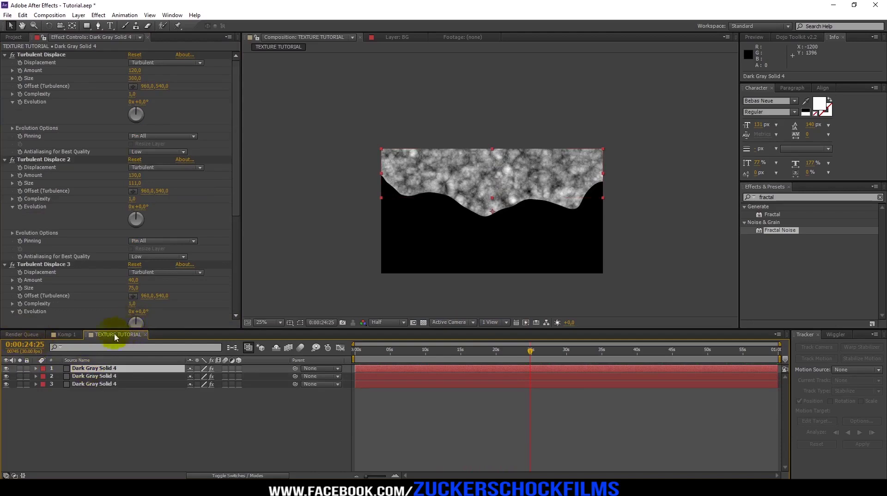
Set the Fractal Noise Contrast on the middle solid to 121 and try adjusting its Brightness
click(103, 376)
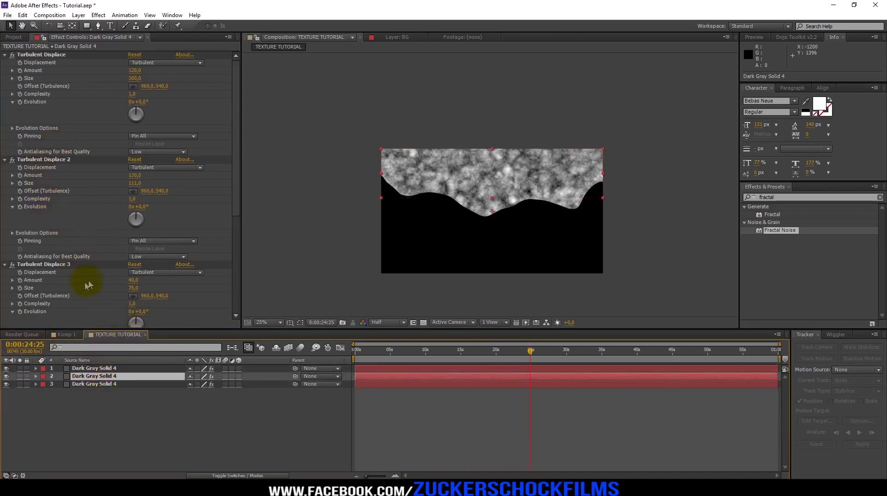
click(77, 263)
scroll(117, 240, down, 5)
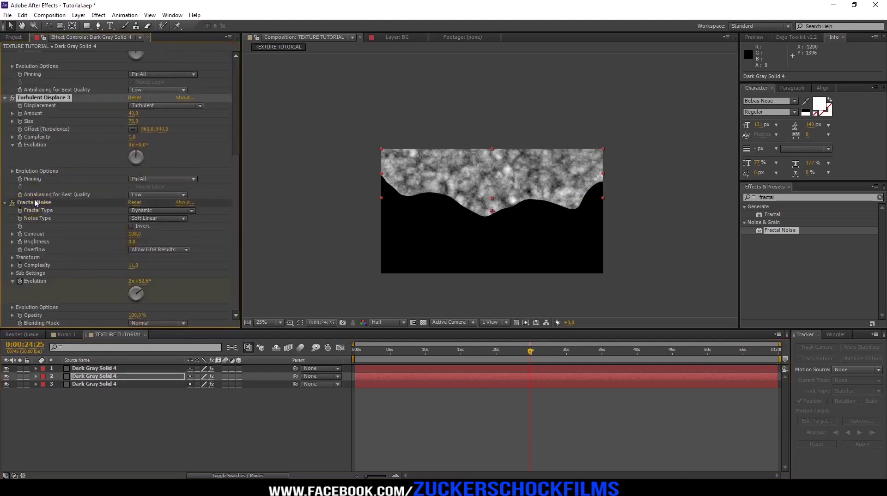
click(34, 203)
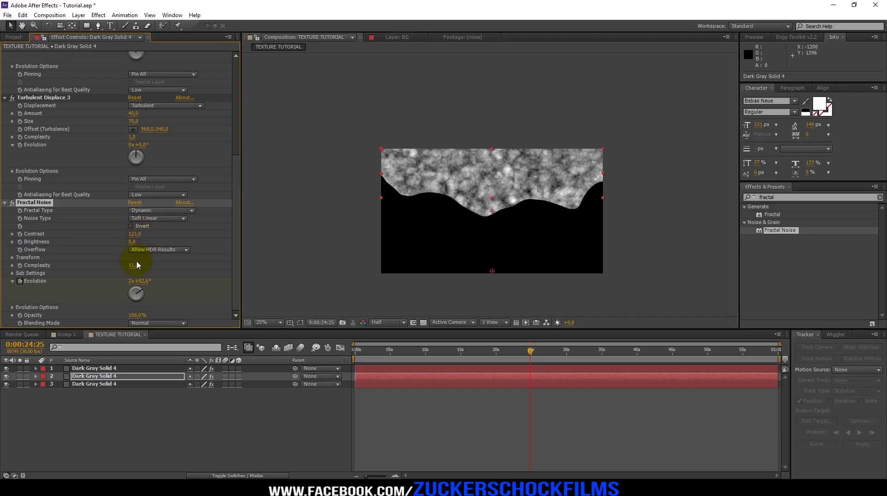
drag(138, 267, 136, 266)
click(131, 241)
drag(128, 241, 125, 242)
drag(132, 242, 133, 248)
Set the Fractal Noise Contrast on the topmost solid to 180
click(93, 386)
click(89, 369)
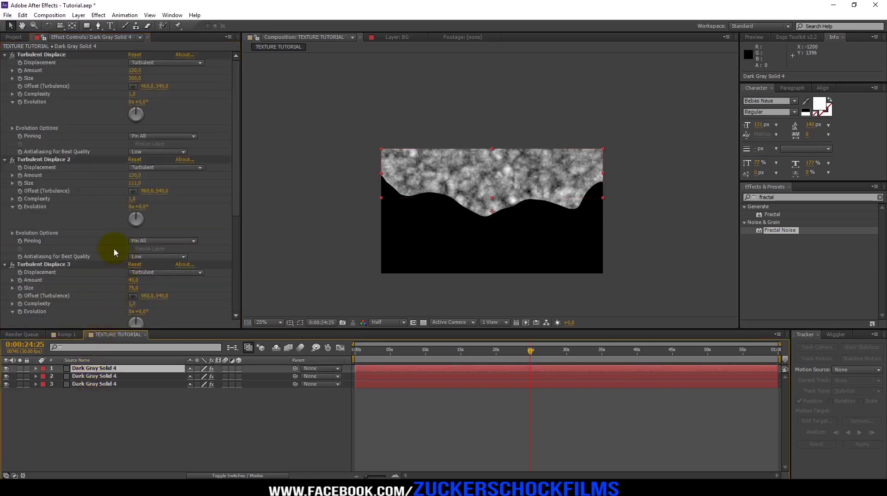
scroll(32, 276, down, 8)
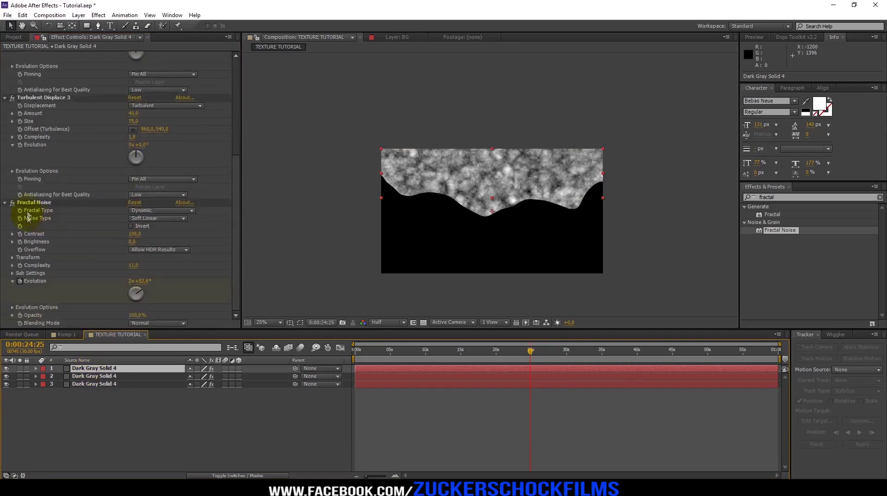
click(32, 205)
drag(134, 234, 147, 235)
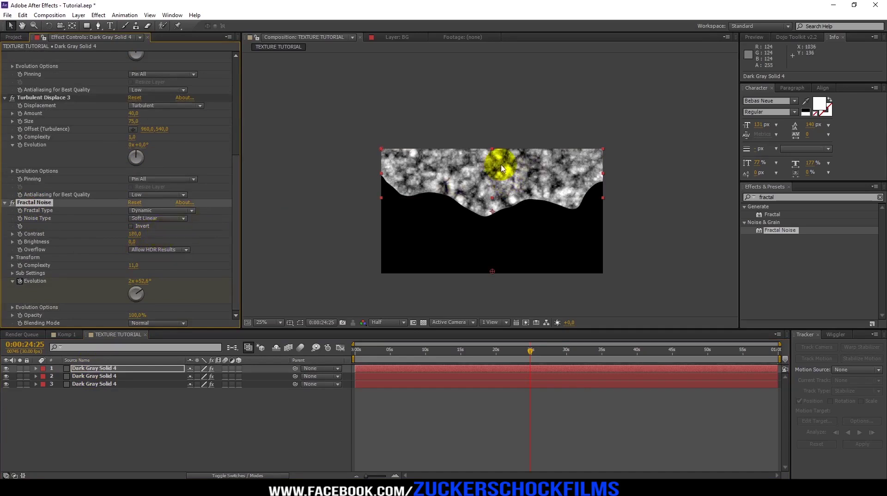
Create a new adjustment layer above the three solids
right_click(283, 417)
mouse_move(311, 318)
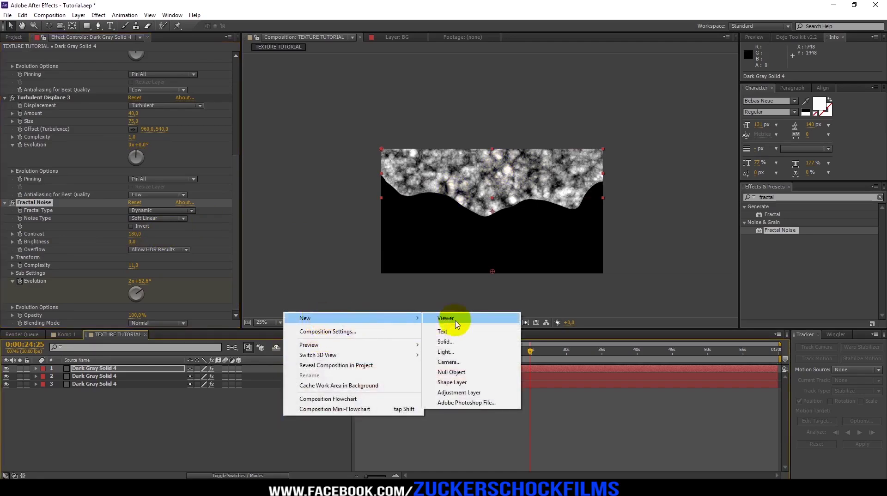
click(455, 393)
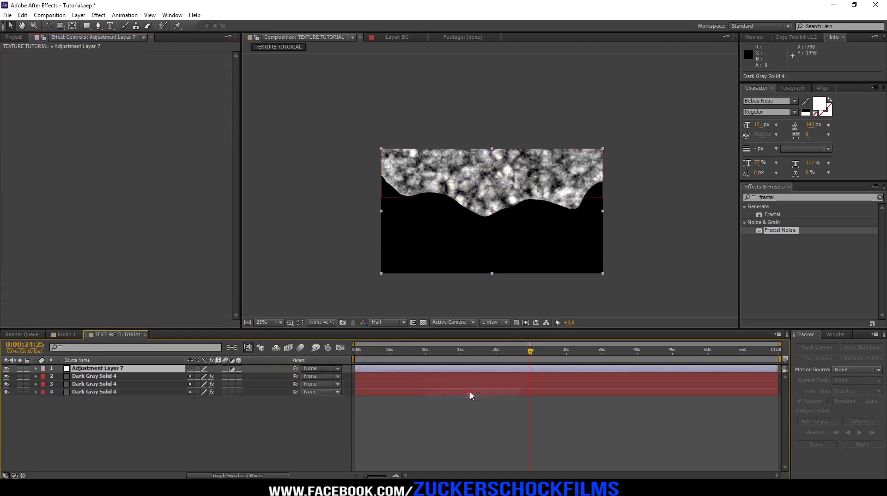
Find Turbulent Displace and apply it to the adjustment layer with Amount 34 and Size 218
double_click(776, 197)
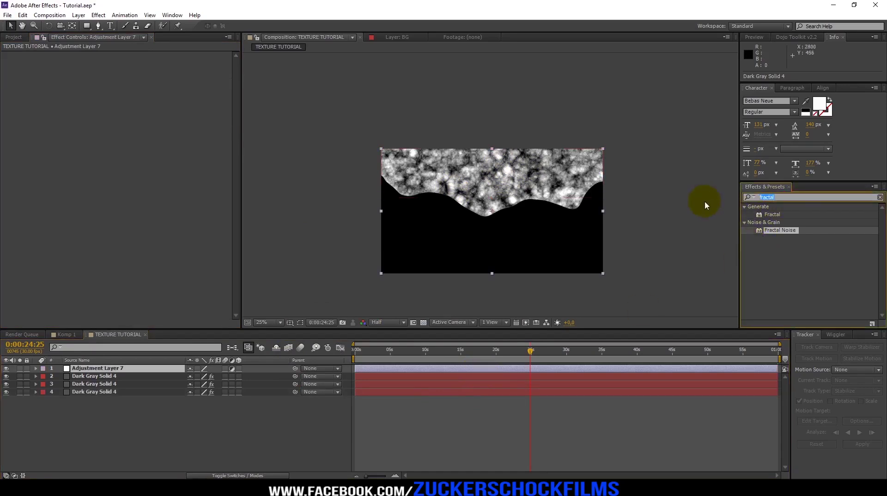
text(turbul)
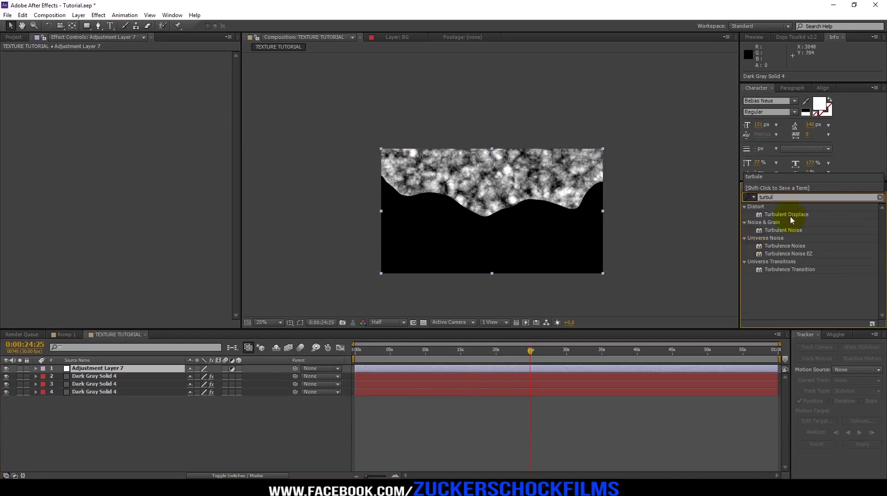
drag(794, 217, 120, 366)
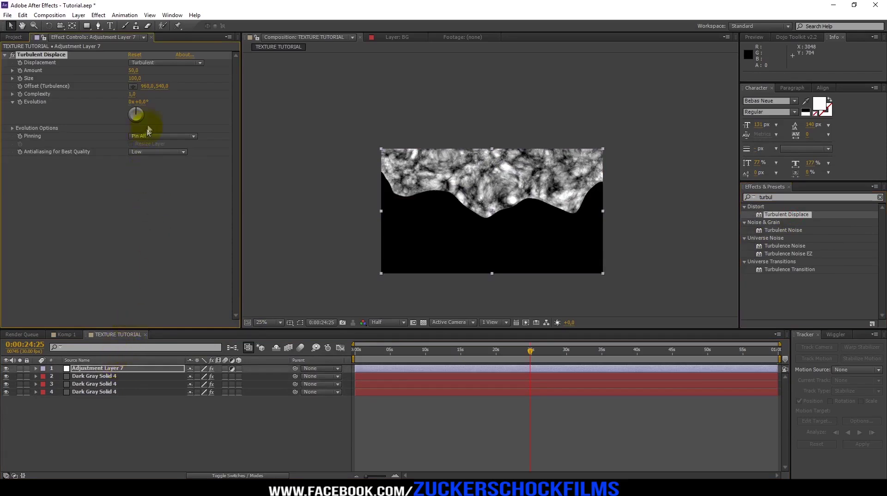
drag(133, 70, 122, 70)
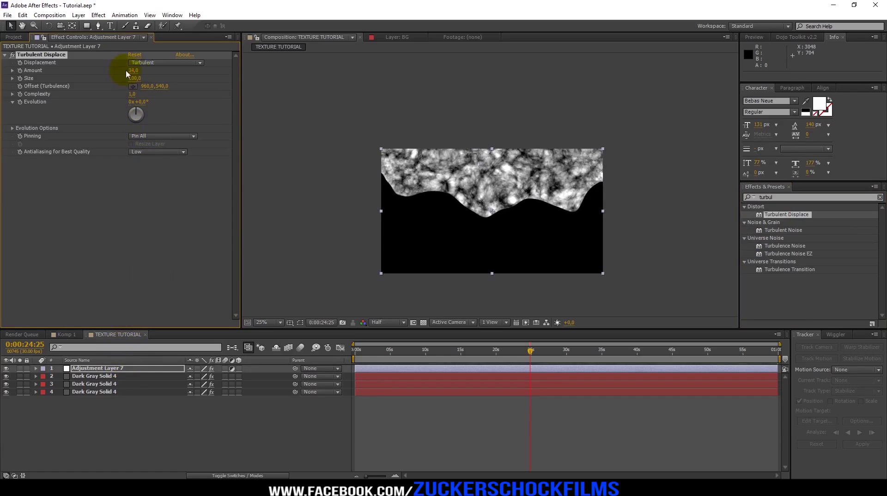
drag(134, 77, 188, 78)
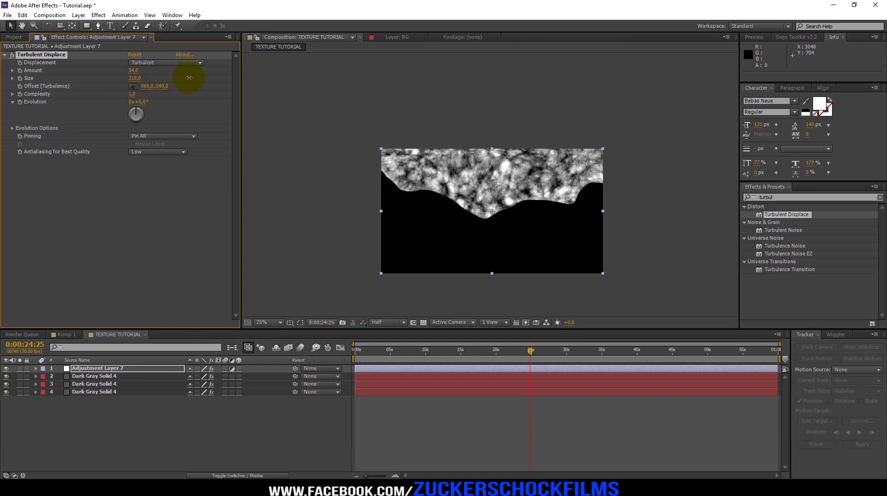
Find the Bevel Alpha effect and apply it to the adjustment layer after Turbulent Displace
double_click(769, 197)
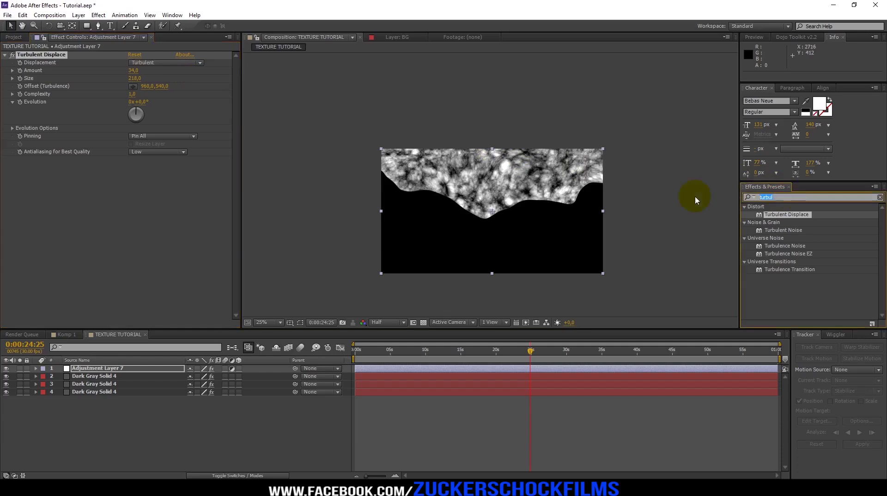
text(alpa)
key(BackSpace)
text(ha)
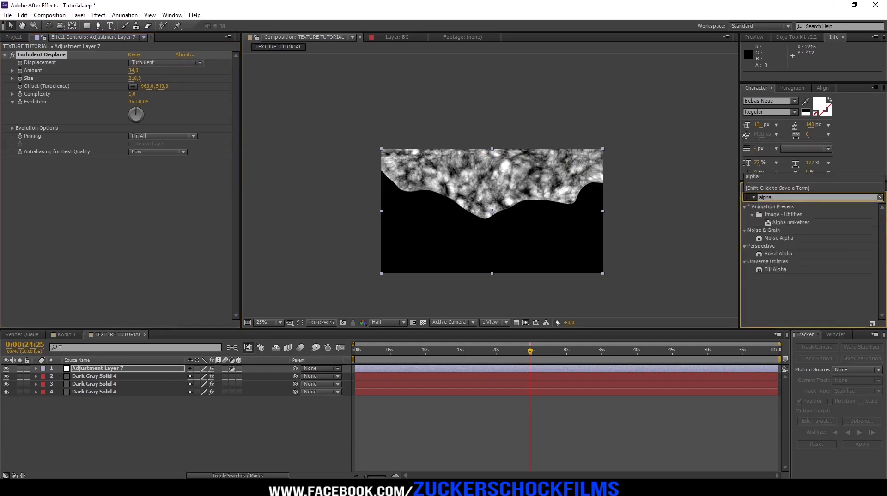
drag(796, 259, 94, 176)
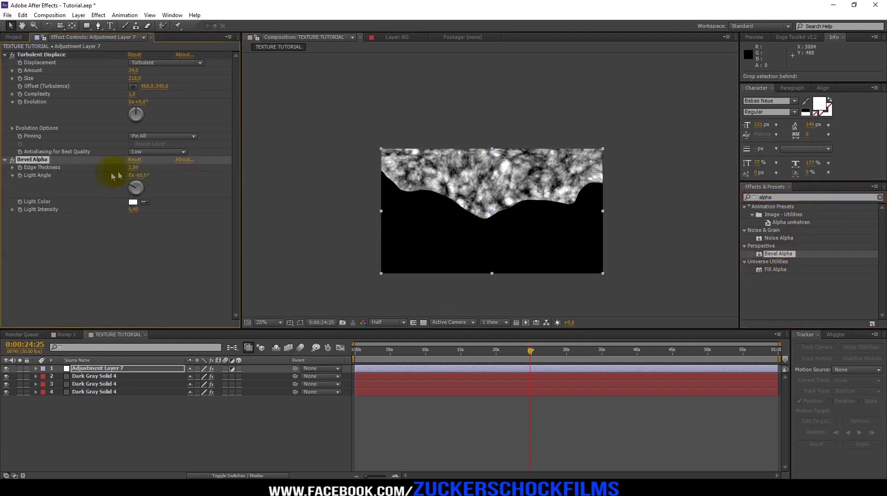
Set the Bevel Alpha Edge Thickness to 35.10 and Light Angle to -193°, and inspect the texture's lower edge up close
mouse_move(133, 169)
mouse_down()
mouse_move(288, 167)
mouse_move(182, 158)
mouse_move(271, 160)
mouse_move(228, 158)
mouse_move(249, 159)
mouse_up()
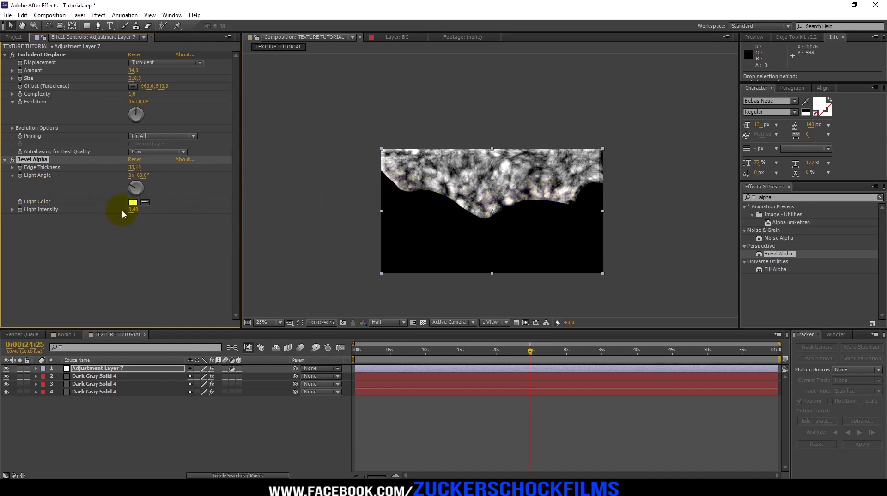
drag(138, 175, 96, 176)
drag(89, 176, 84, 177)
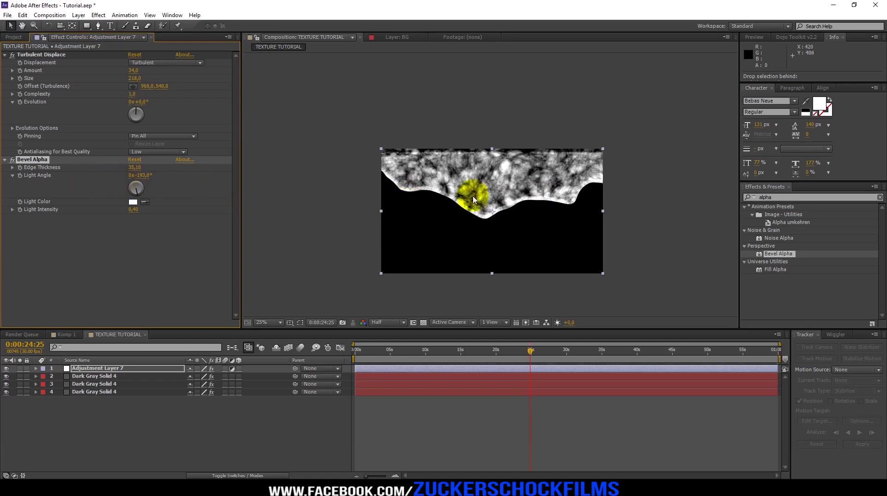
scroll(487, 210, up, 2)
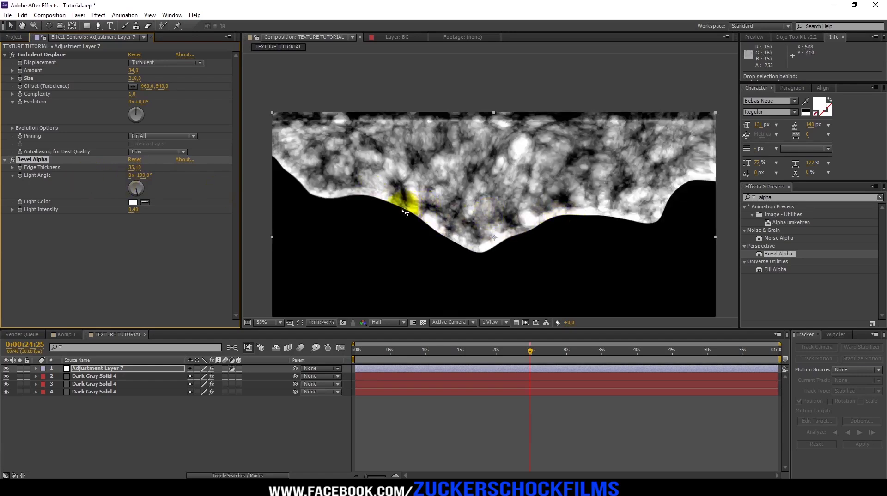
Set the Bevel Alpha Light Intensity to 0.24, and add a second adjustment layer on top of the stack
drag(133, 210, 128, 209)
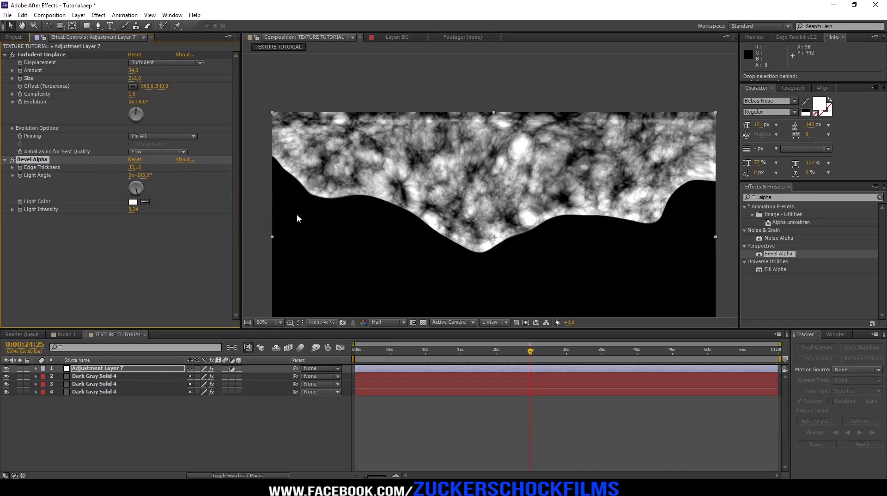
right_click(203, 427)
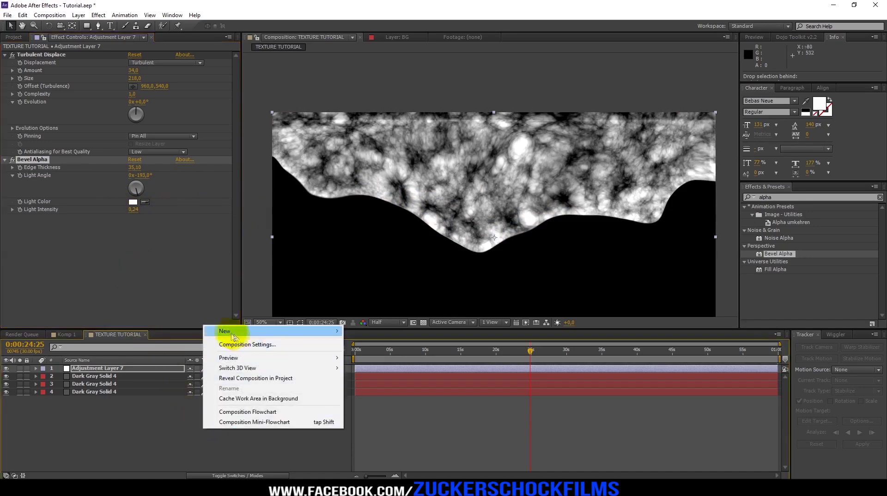
mouse_move(336, 332)
click(378, 405)
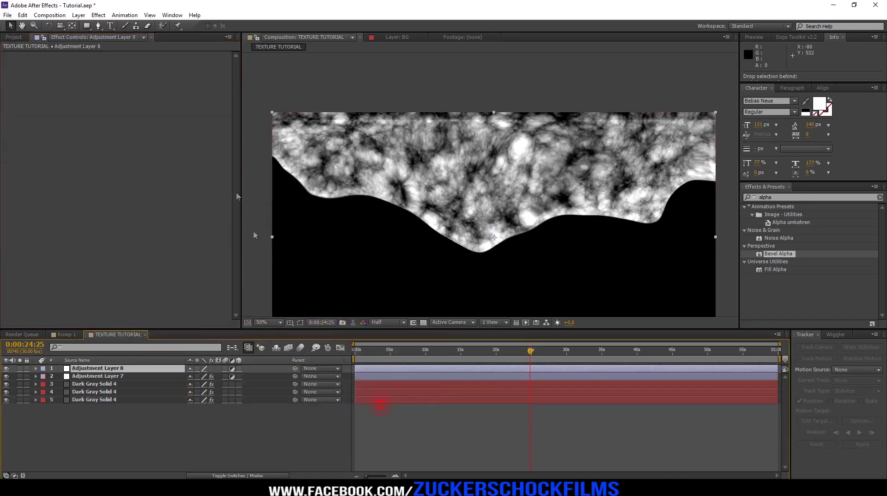
Find the Curves effect and apply it to the new adjustment layer
click(785, 197)
text(curve)
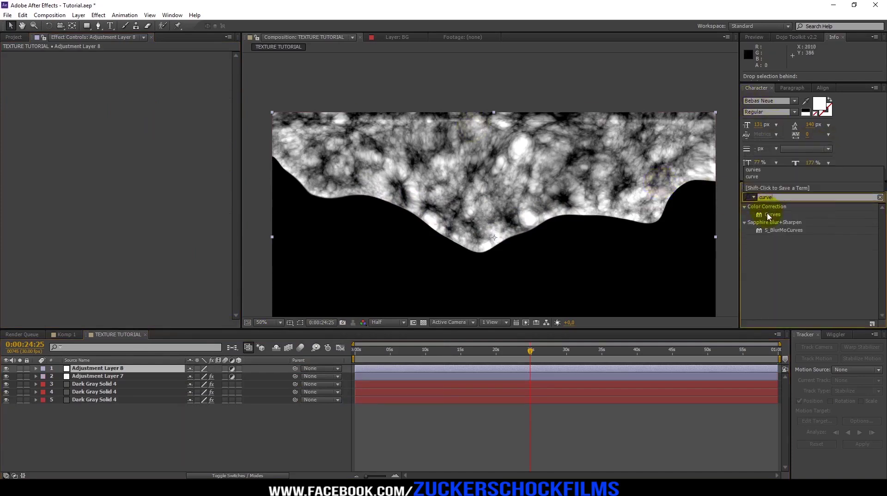
drag(769, 215, 94, 368)
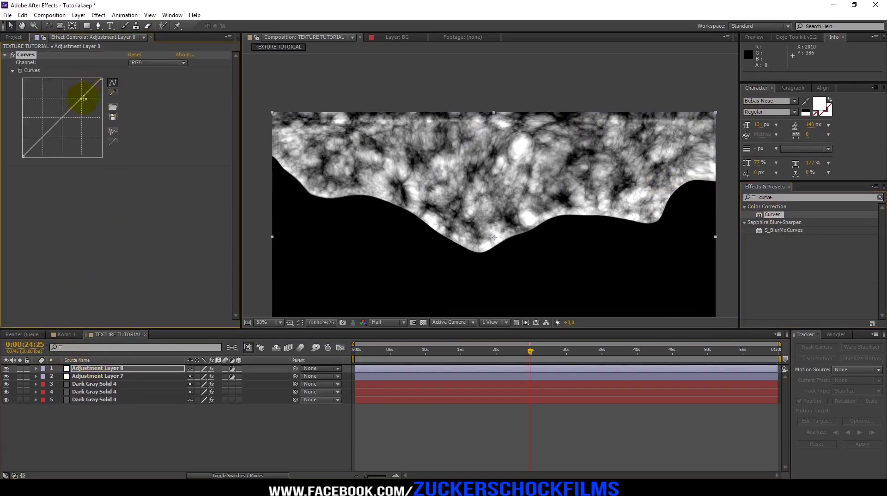
Shape the RGB curve into an S by raising the highlights and lowering the shadows for stronger texture contrast
drag(81, 98, 77, 100)
click(62, 110)
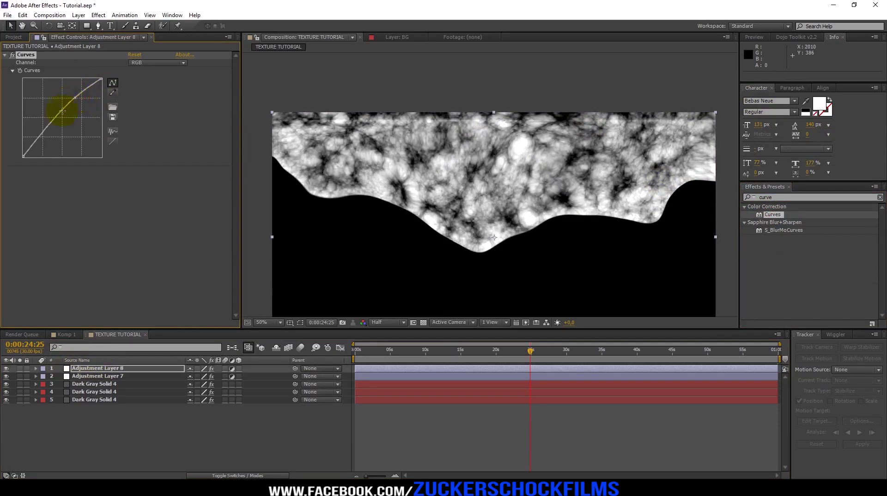
drag(43, 133, 49, 144)
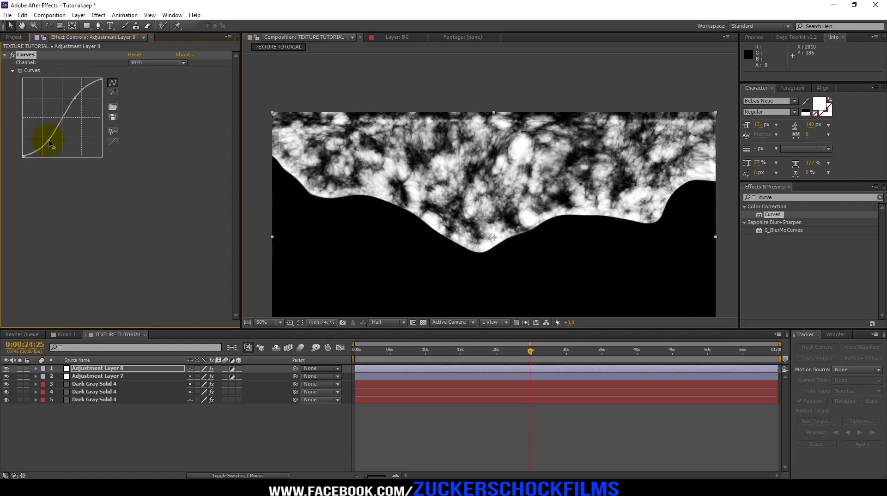
click(73, 97)
click(101, 81)
click(26, 160)
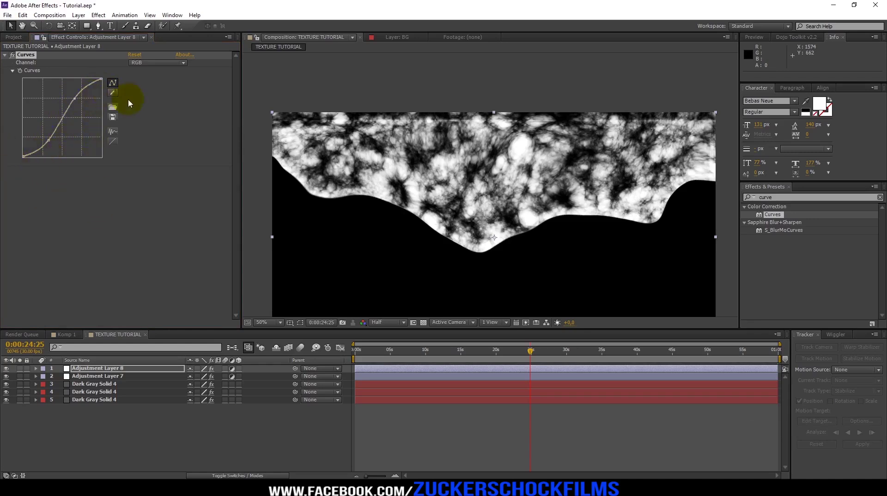
Set the blending mode of the uppermost Dark Gray Solid layer to Lighten
click(229, 475)
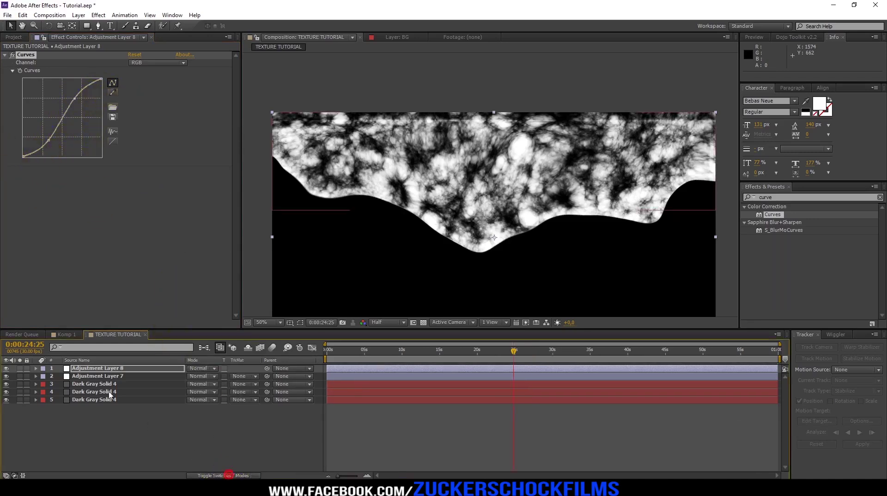
click(212, 384)
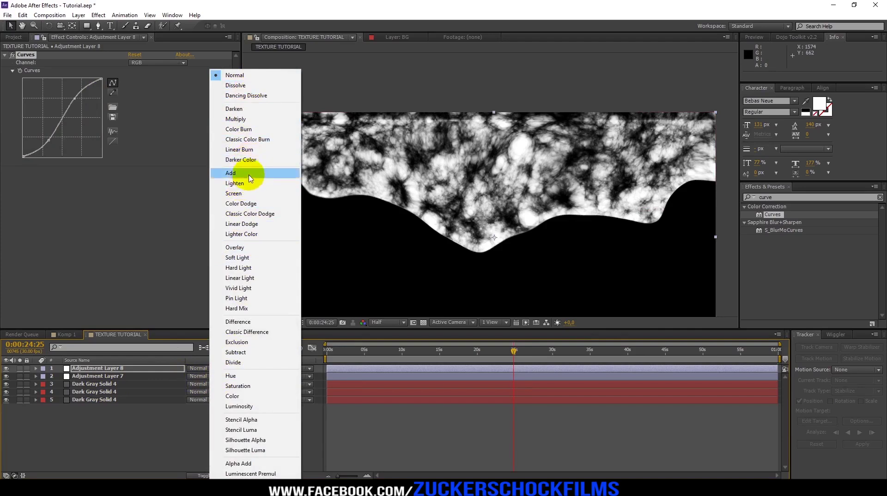
click(248, 183)
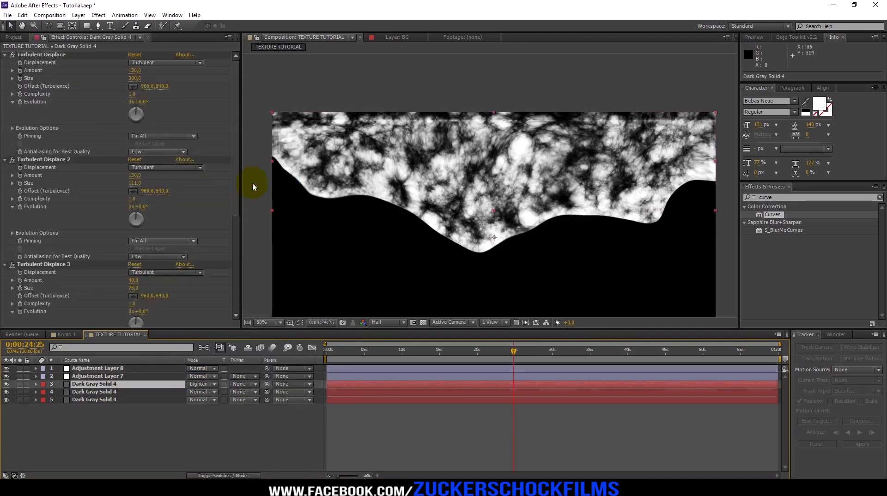
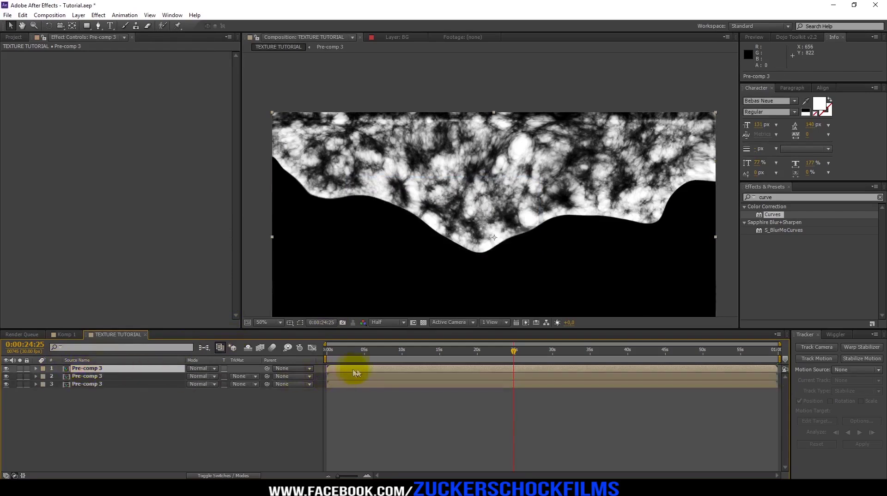
Stagger the Pre-comp 3 copies so the top one starts at about 4 s and the middle one at about 1 s
drag(366, 369, 404, 368)
mouse_move(354, 379)
mouse_down()
mouse_move(347, 376)
mouse_move(368, 370)
mouse_move(356, 370)
mouse_up()
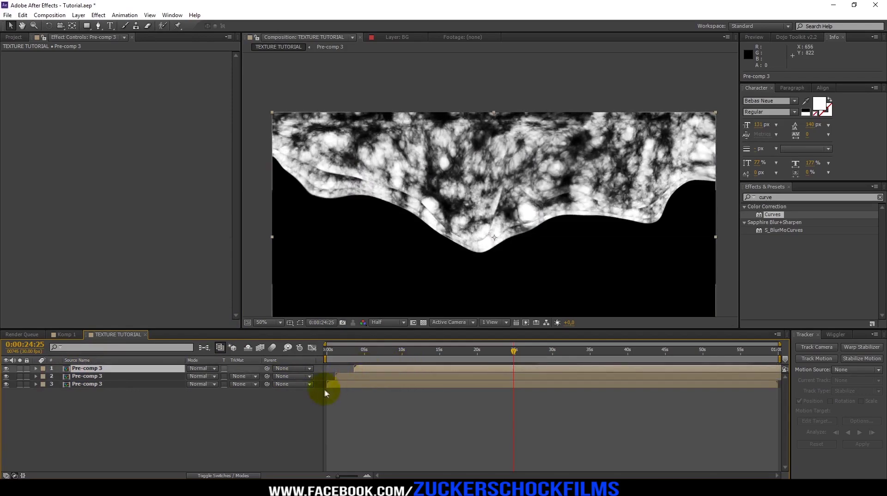
drag(514, 353, 412, 354)
Lower the preview resolution to Third and scrub through the timeline to review the staggered layers
click(388, 322)
click(392, 366)
click(412, 352)
drag(413, 353, 339, 354)
drag(400, 355, 522, 341)
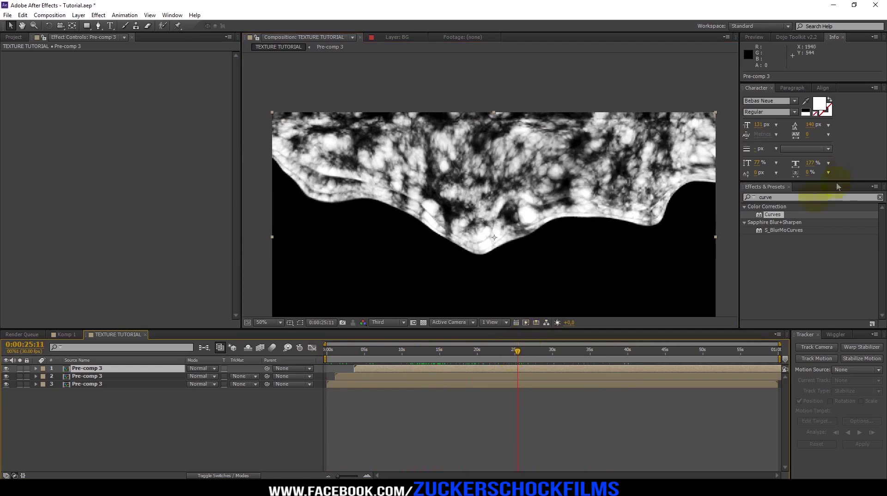
Apply Curves to the top Pre-comp 3 layer and bend its RGB curve up in the shadows and midtones, with a dip in the highlights
drag(770, 216, 89, 370)
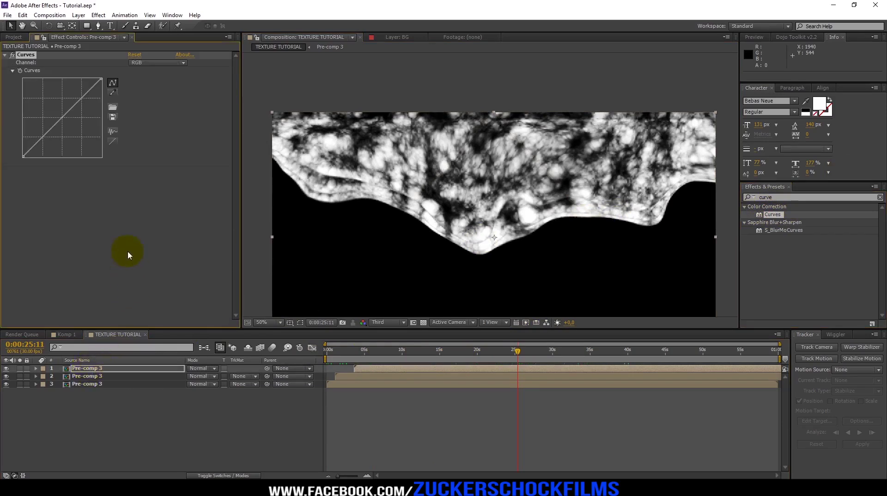
mouse_move(82, 98)
mouse_down()
mouse_move(84, 106)
mouse_move(65, 94)
mouse_move(66, 105)
mouse_up()
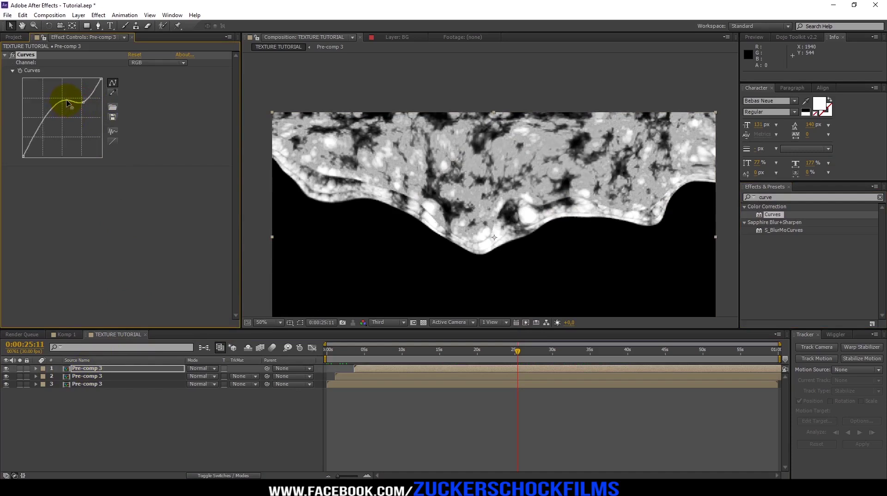
drag(44, 121, 39, 119)
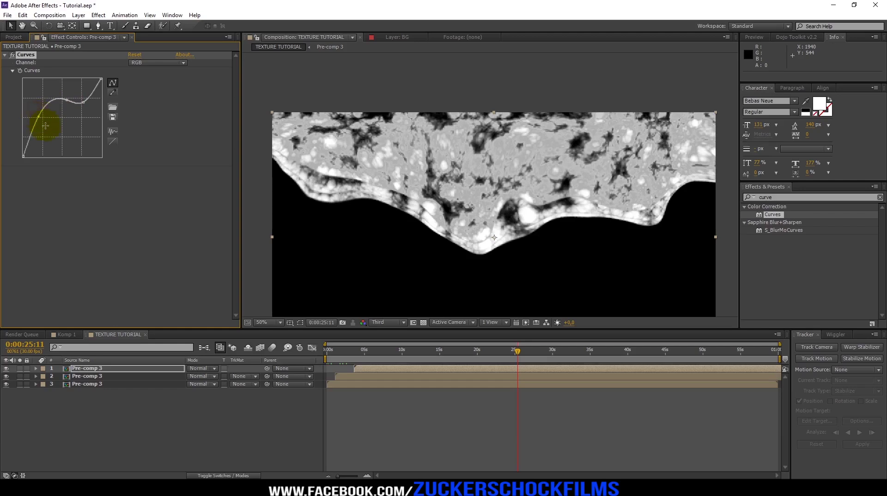
Apply Curves to the middle Pre-comp 3 layer, raise its RGB midtones, and scrub the timeline to check the look
drag(761, 216, 85, 377)
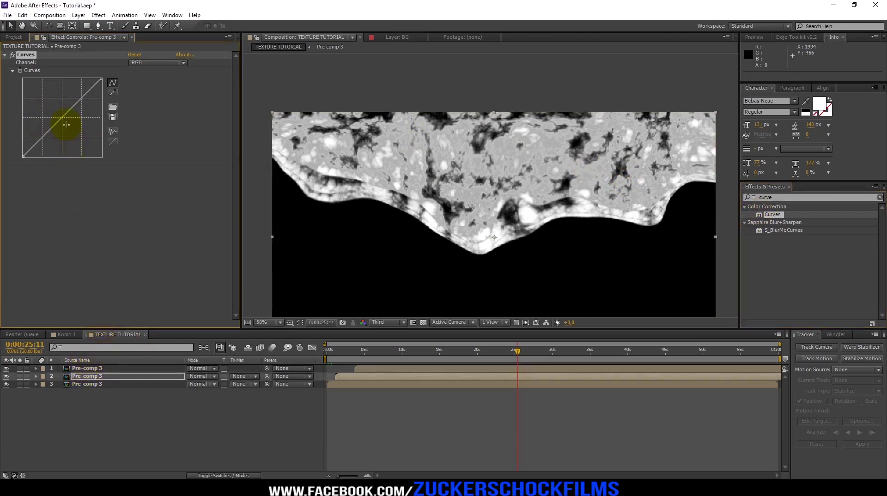
mouse_move(63, 119)
mouse_down()
mouse_move(47, 105)
mouse_move(56, 111)
mouse_up()
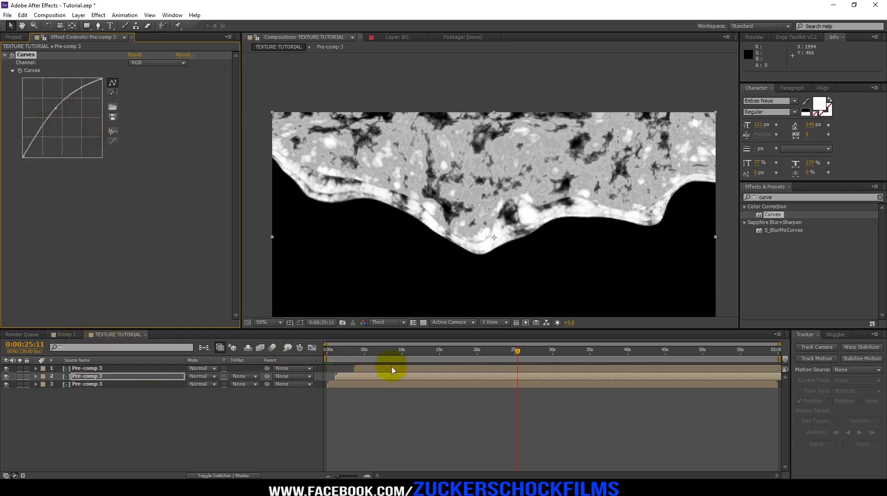
drag(418, 352, 460, 364)
Create a 1920 x 1080, 30 fps, one-minute composition named FINAL and add the TEXTURE TUTORIAL composition to it
right_click(140, 434)
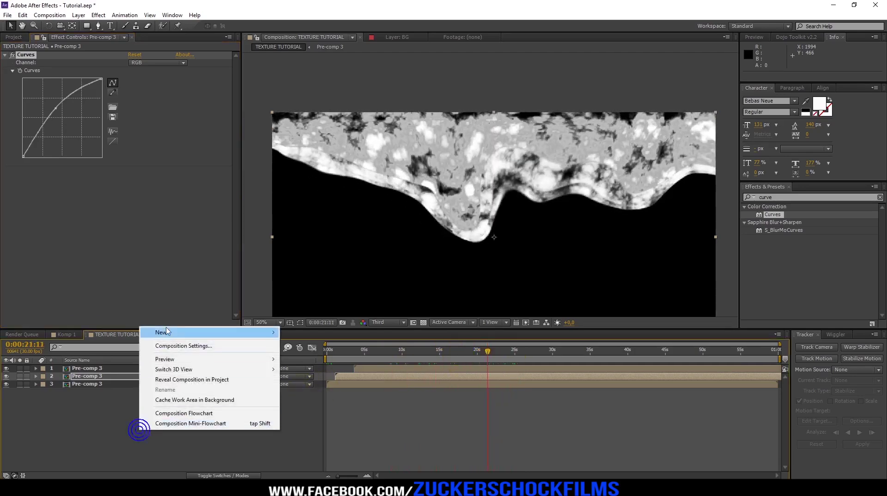
click(49, 15)
click(67, 29)
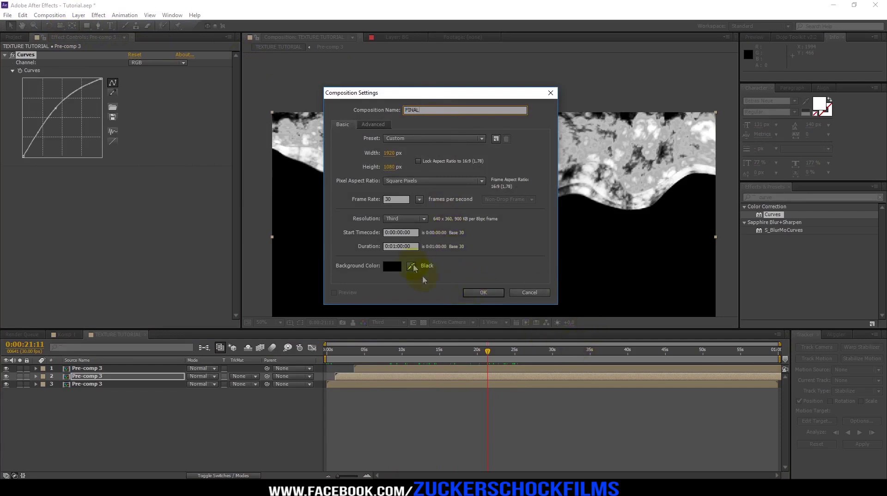
click(477, 294)
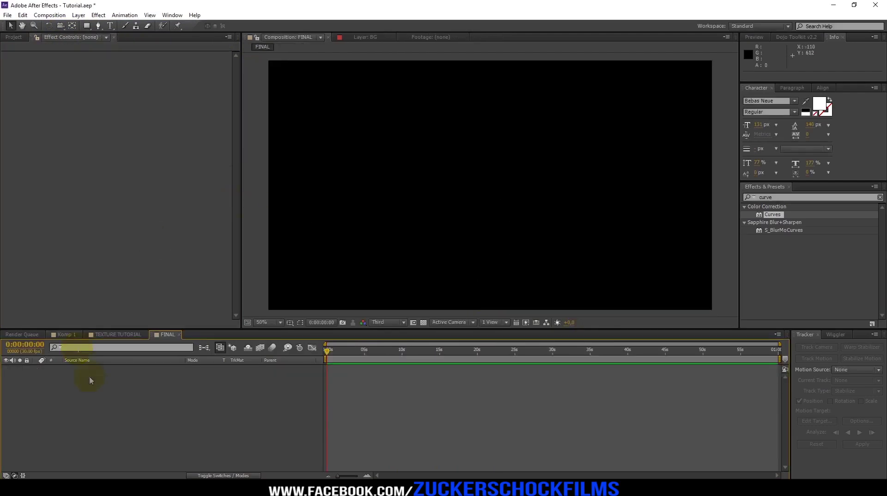
click(15, 37)
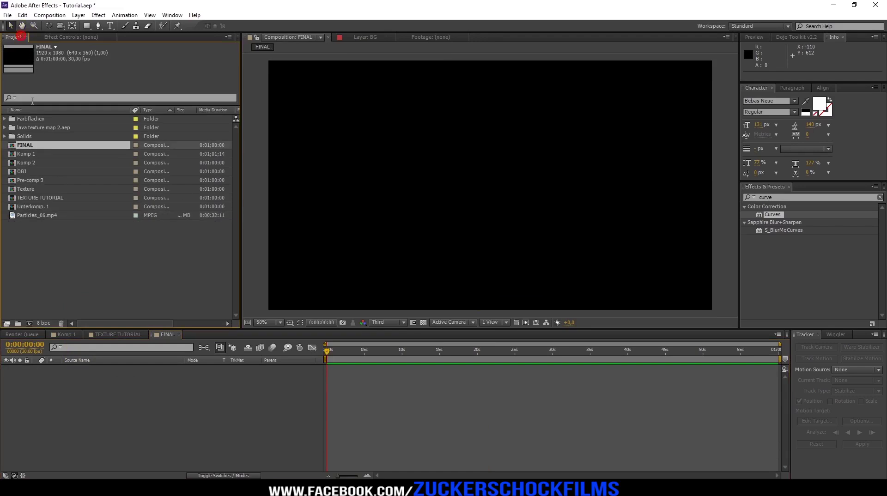
drag(37, 200, 71, 371)
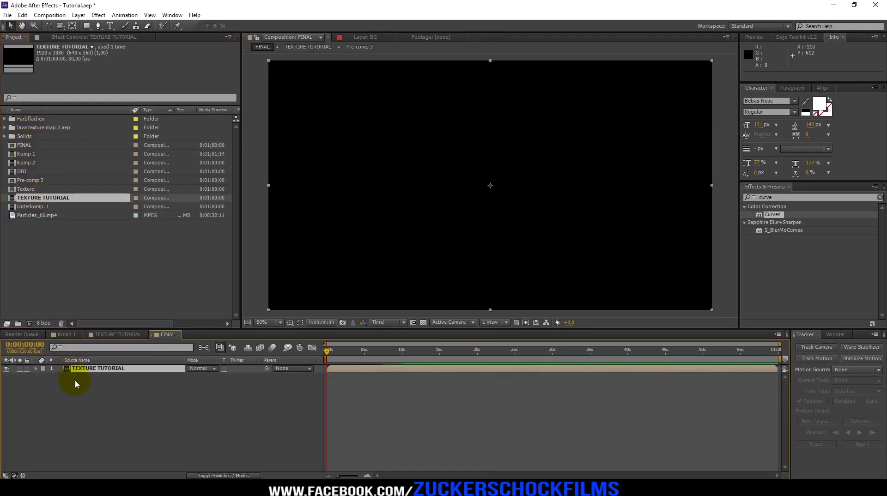
Add a black 1920 x 1080 solid named ELEMENT above the TEXTURE TUTORIAL layer, and hide the TEXTURE TUTORIAL layer
right_click(147, 414)
mouse_move(170, 311)
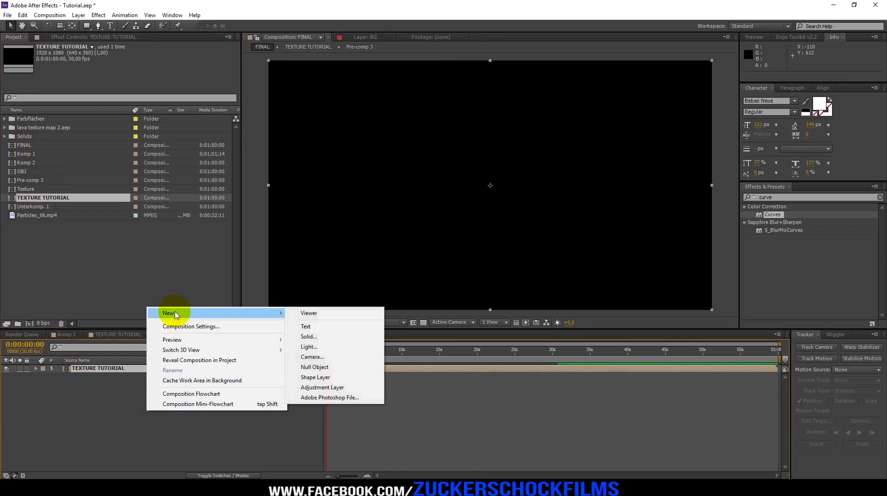
click(304, 337)
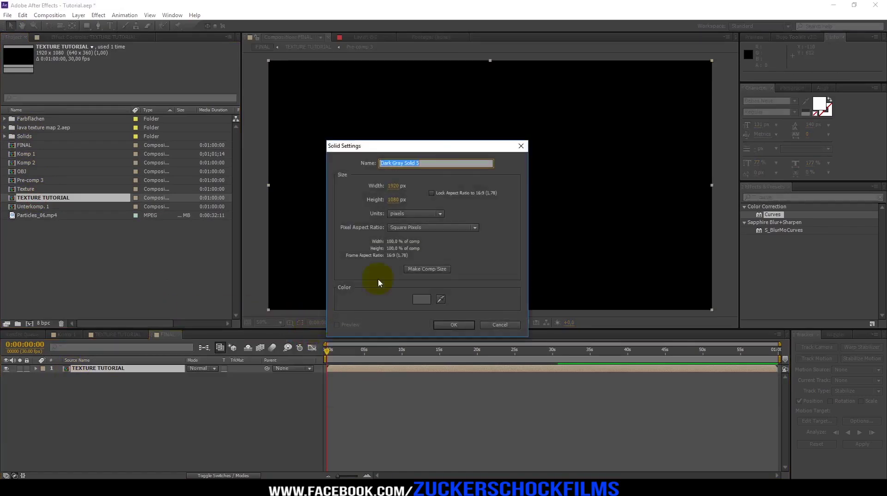
click(424, 299)
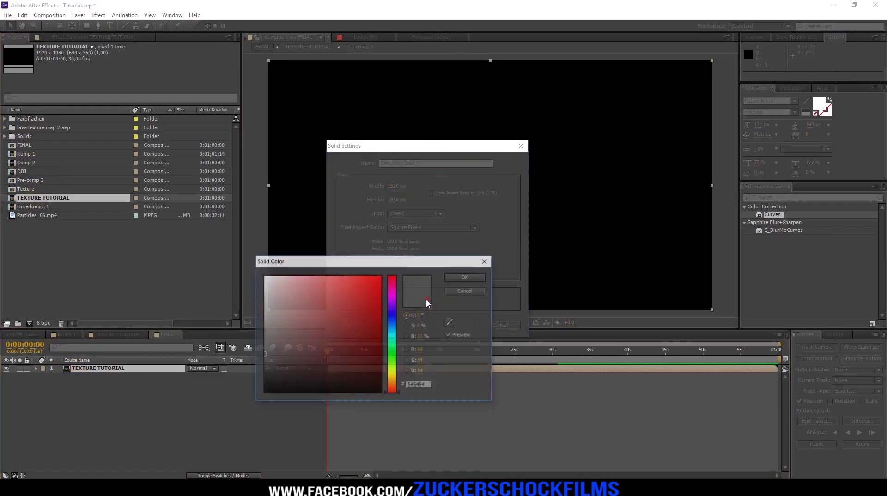
click(470, 278)
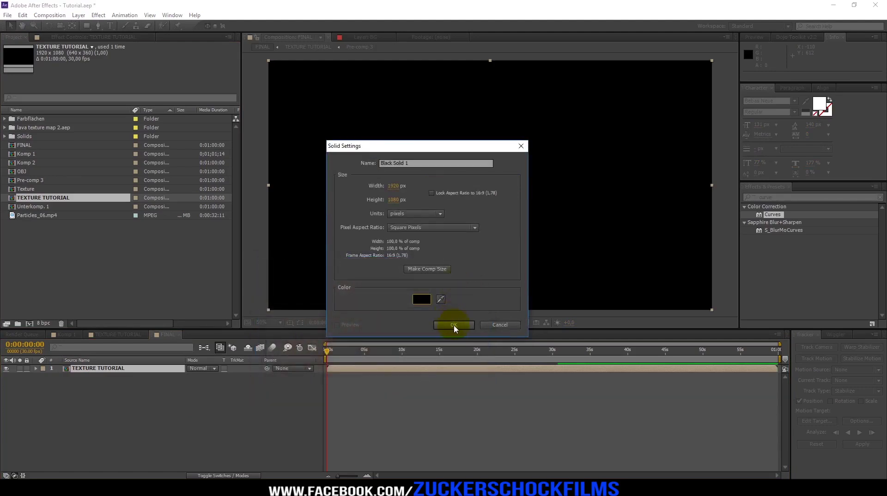
click(422, 164)
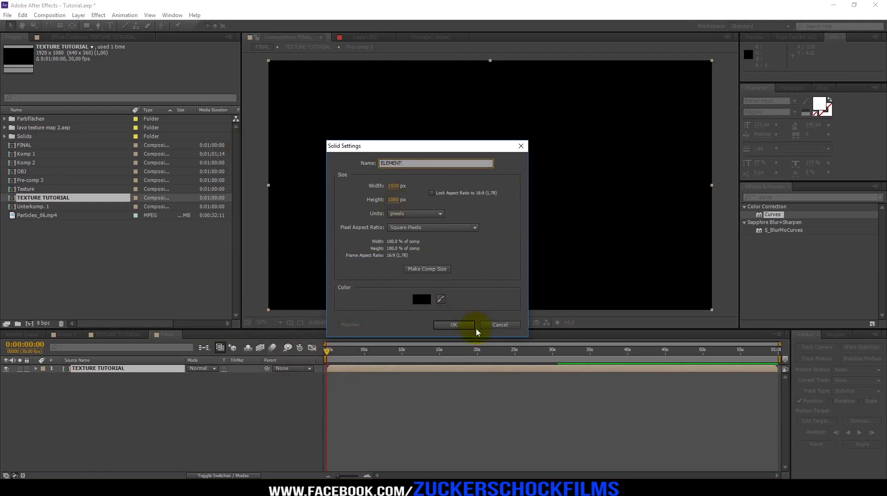
click(458, 326)
click(6, 376)
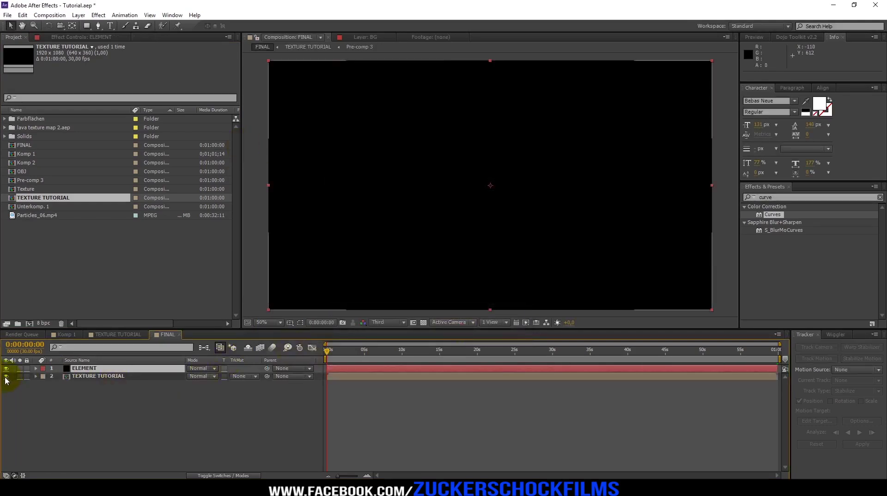
Find the Video Copilot Element effect and apply it to the ELEMENT solid
click(780, 198)
text(elemen)
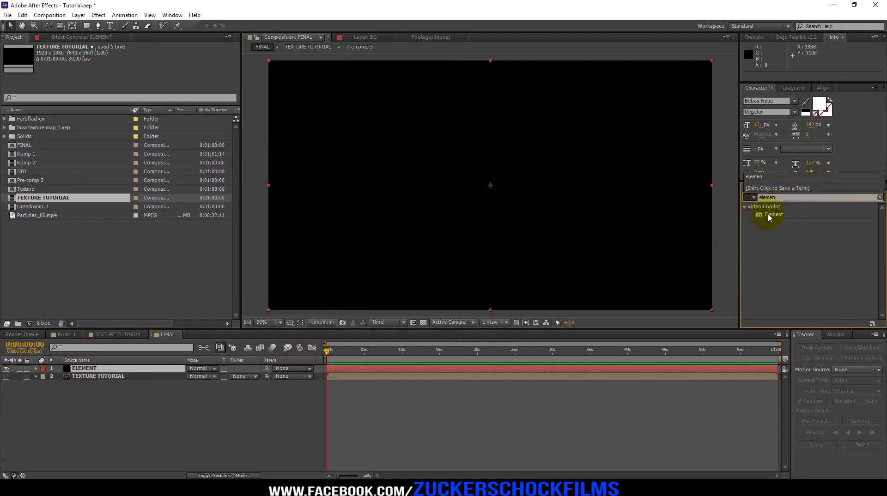
drag(772, 214, 87, 366)
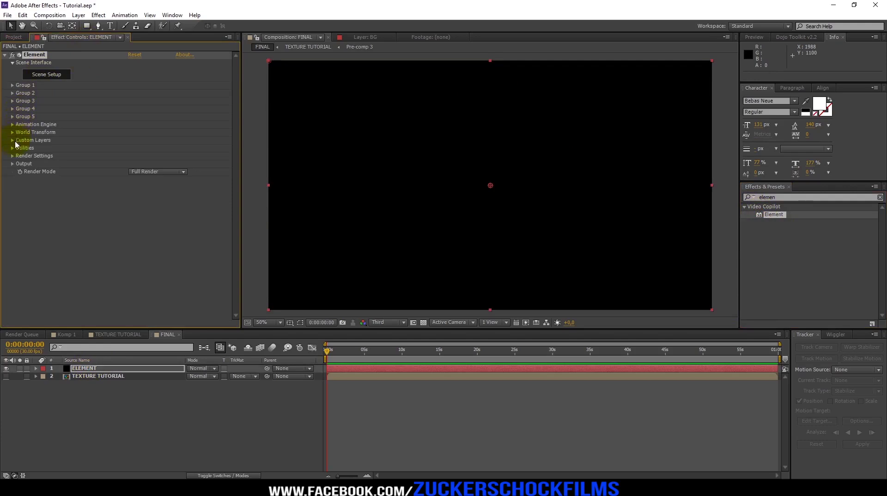
Assign the TEXTURE TUTORIAL layer as Layer 1 of Element's custom texture maps
click(12, 140)
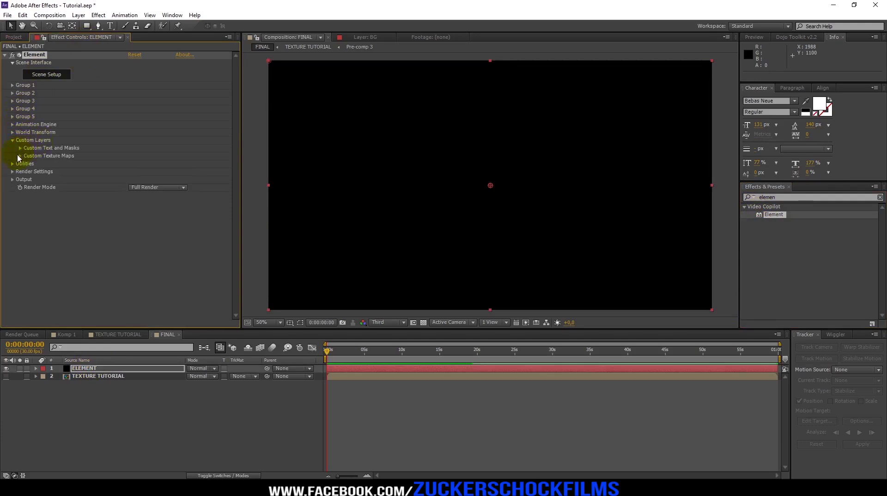
click(20, 156)
click(133, 170)
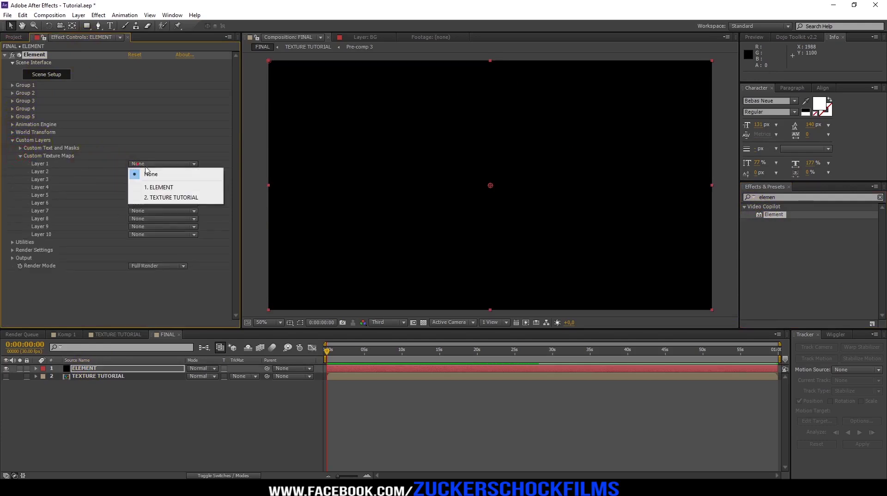
click(178, 197)
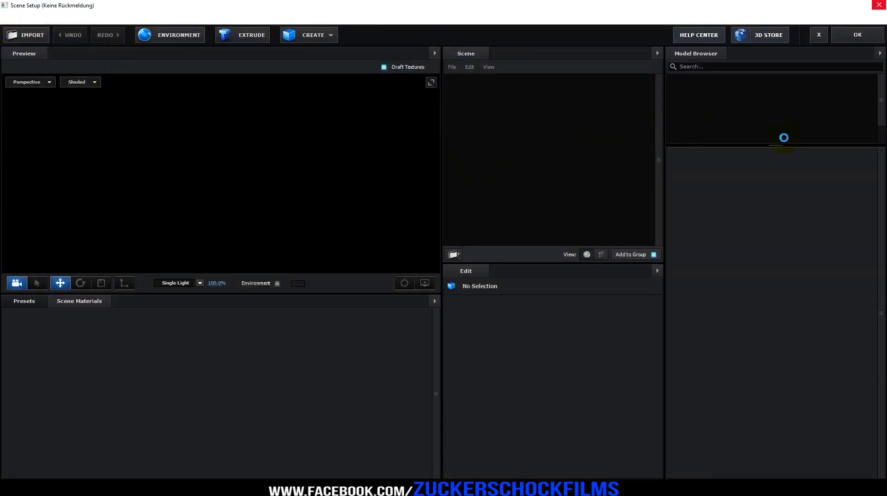
Add the statue model from the Starter_Pack_Physical library to the 3D scene
drag(774, 145, 780, 340)
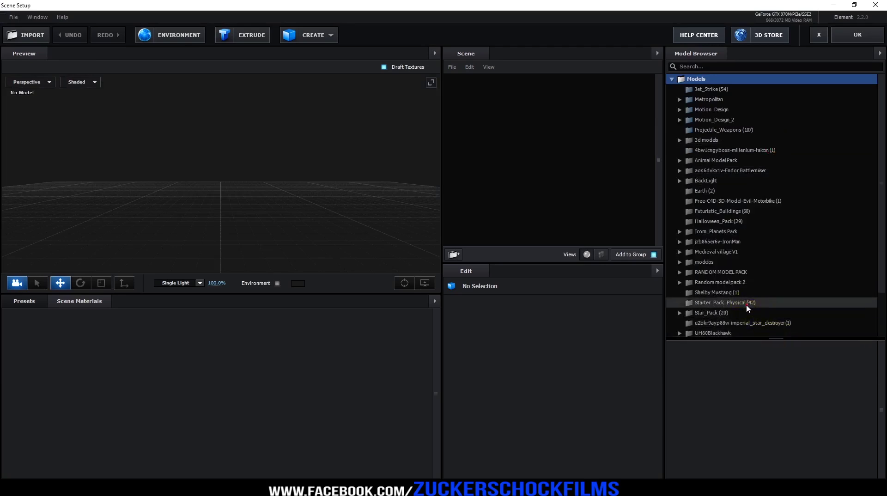
click(744, 306)
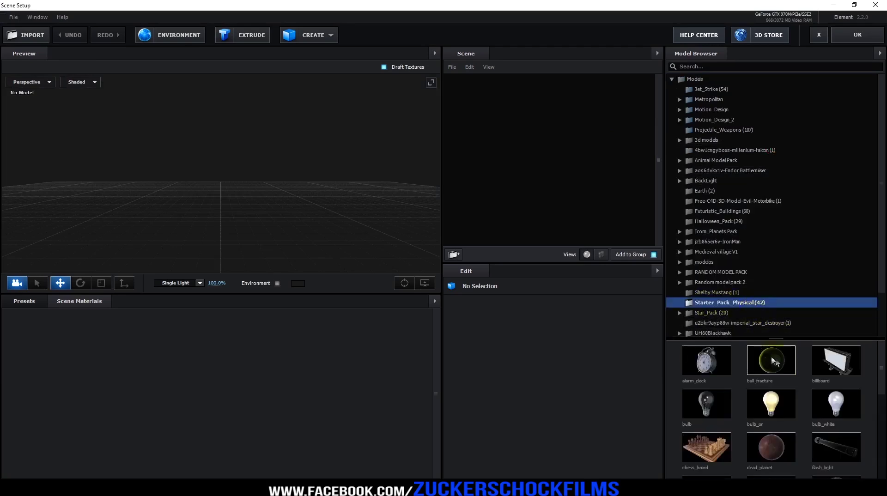
scroll(797, 387, down, 1)
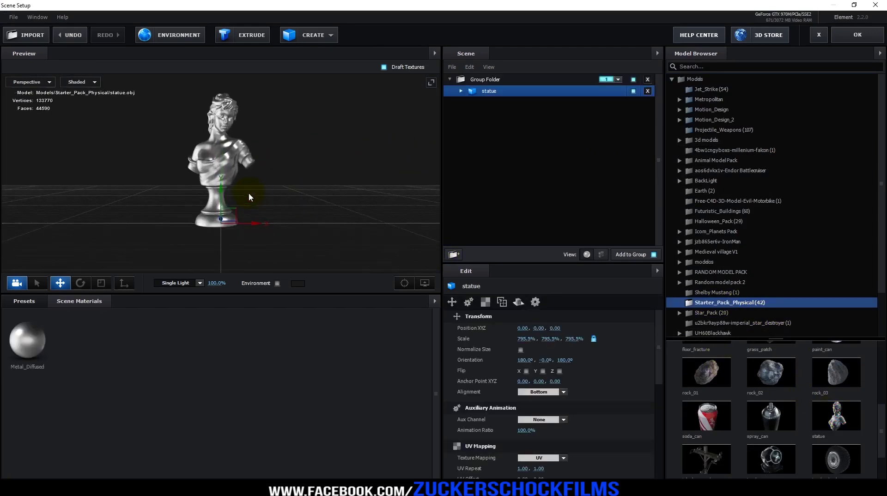
Assign Custom Layer 1 [TEXTURE TUTORIAL] as the diffuse texture of the statue's Metal_Diffused material
click(460, 91)
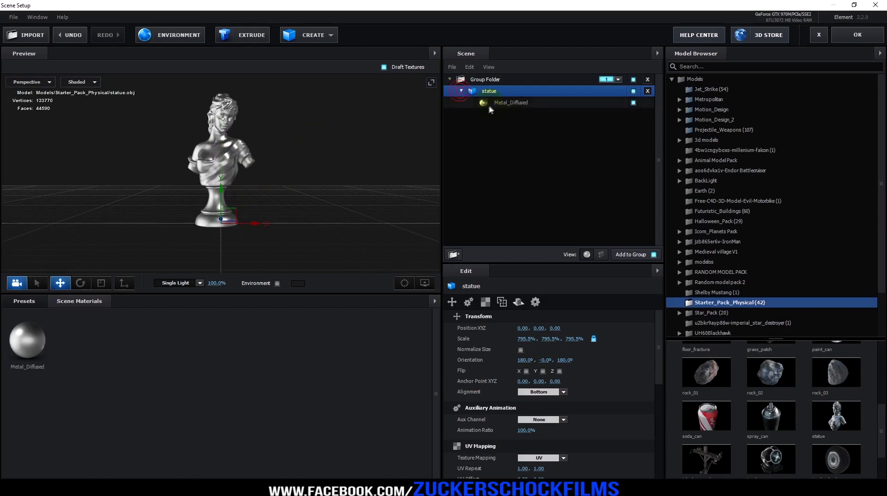
click(505, 103)
click(504, 103)
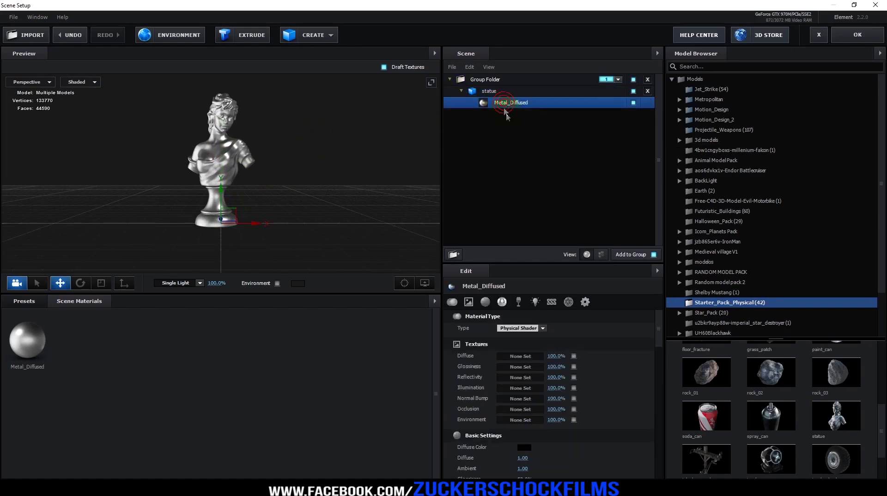
click(520, 361)
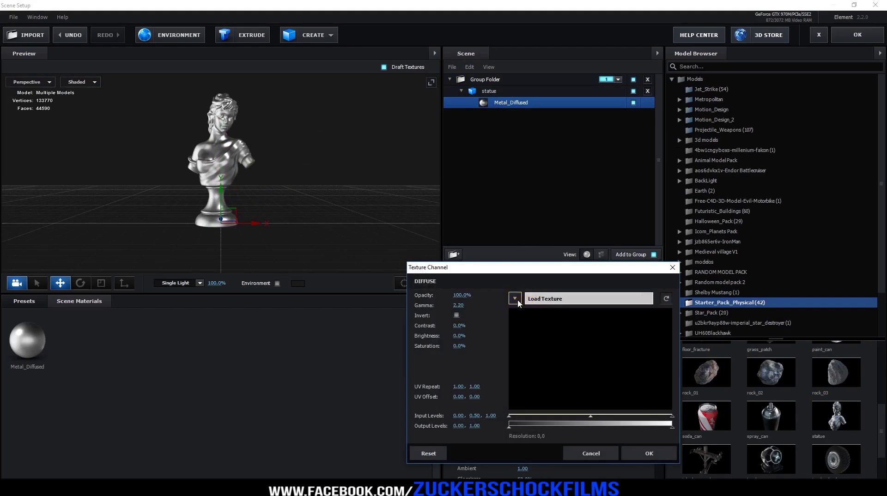
click(517, 300)
click(572, 313)
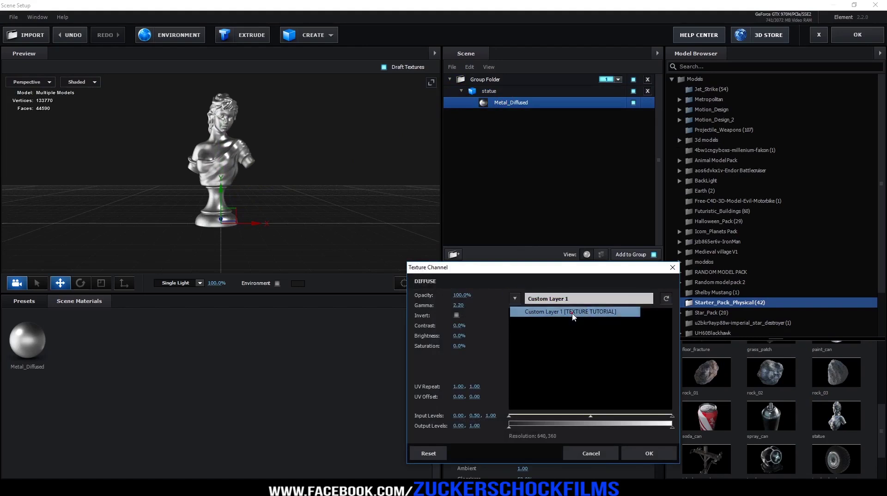
click(665, 452)
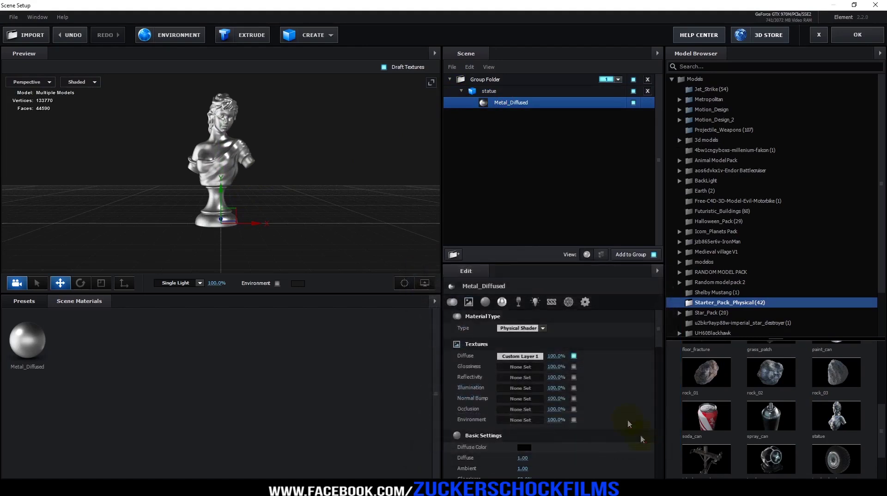
Assign Custom Layer 1 [TEXTURE TUTORIAL] as the Metal_Diffused material's normal bump texture
click(522, 403)
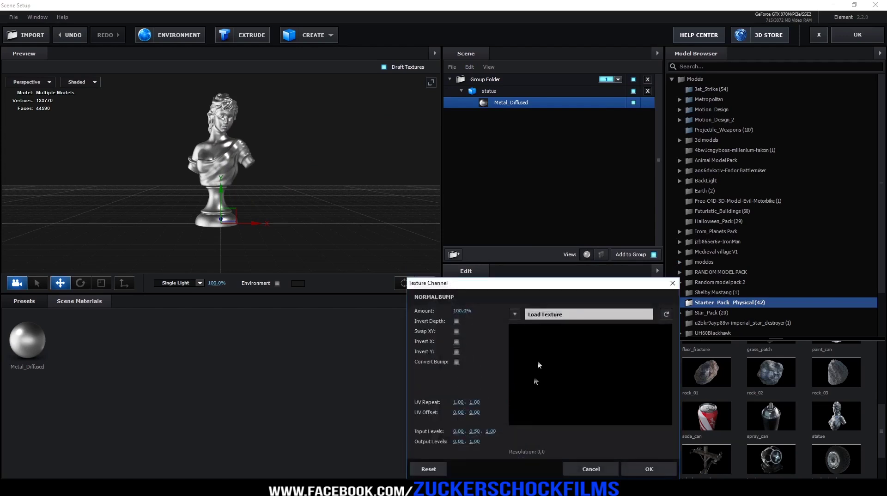
click(517, 314)
click(530, 328)
click(646, 469)
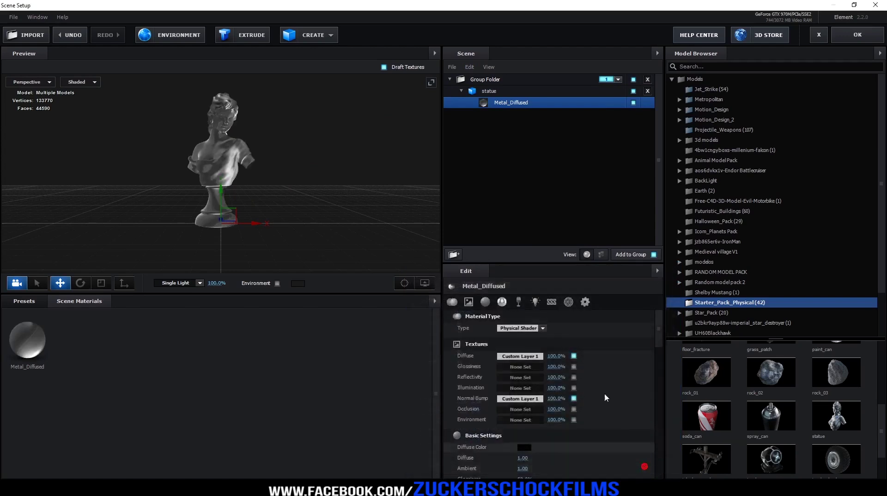
Assign Custom Layer 1 [TEXTURE TUTORIAL] as the Metal_Diffused material's occlusion texture
click(512, 410)
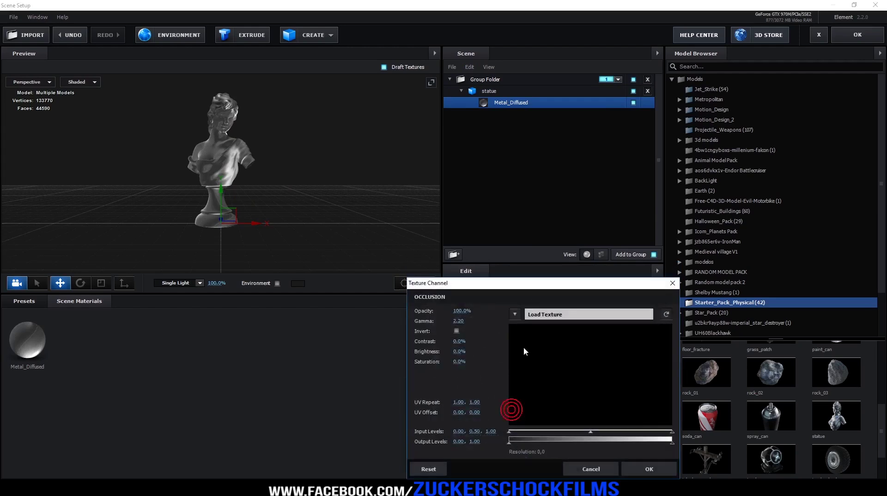
click(517, 314)
click(554, 329)
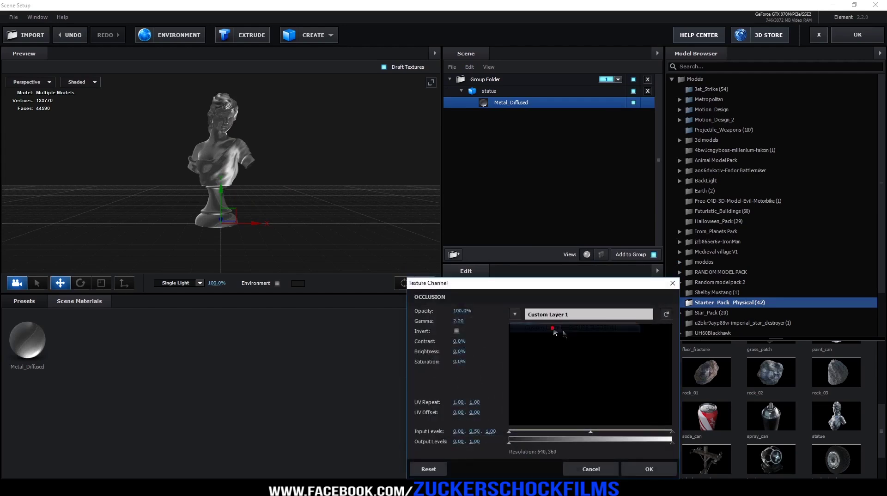
click(514, 314)
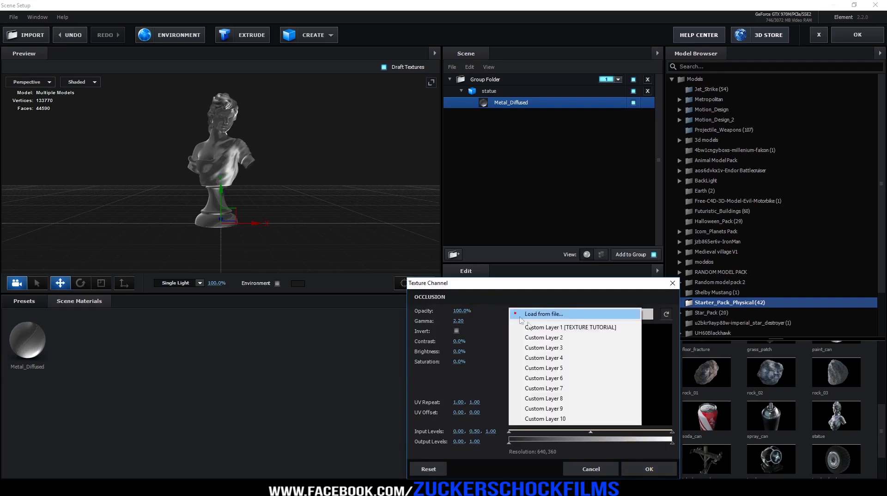
click(560, 327)
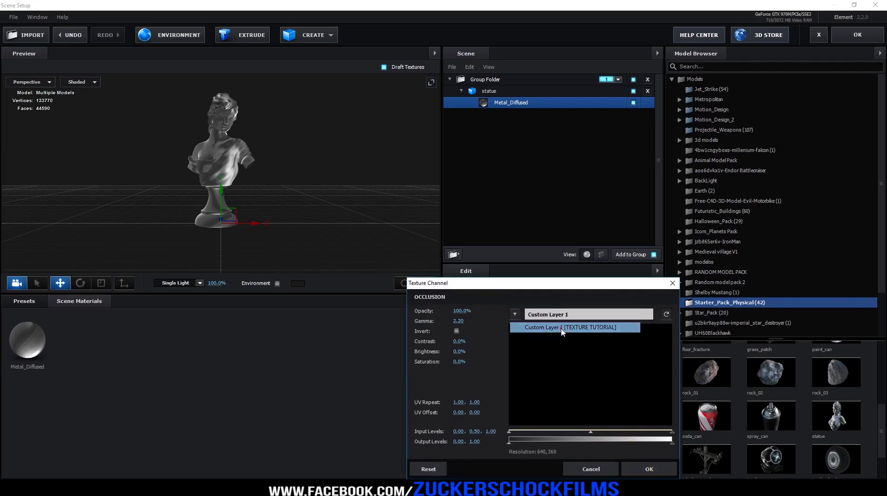
click(648, 470)
Enable Matte Alpha on the Metal_Diffused material and set the statue's texture mapping to Plane XY
scroll(557, 387, down, 10)
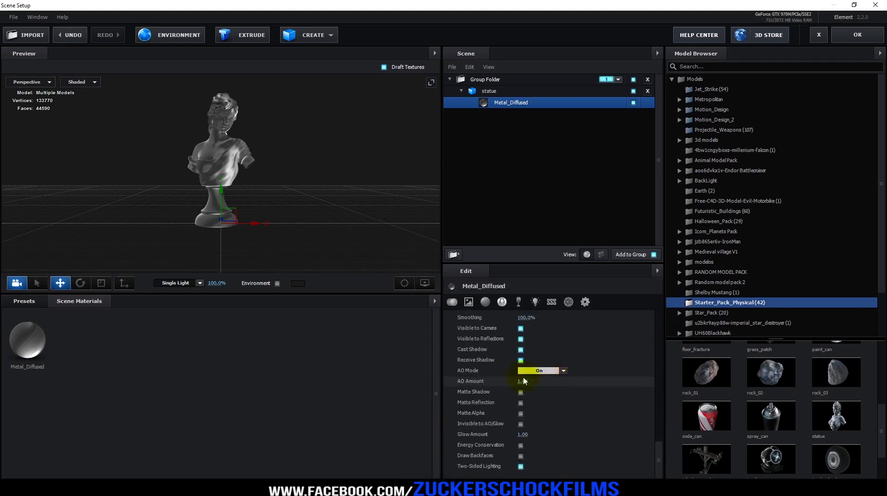
click(521, 414)
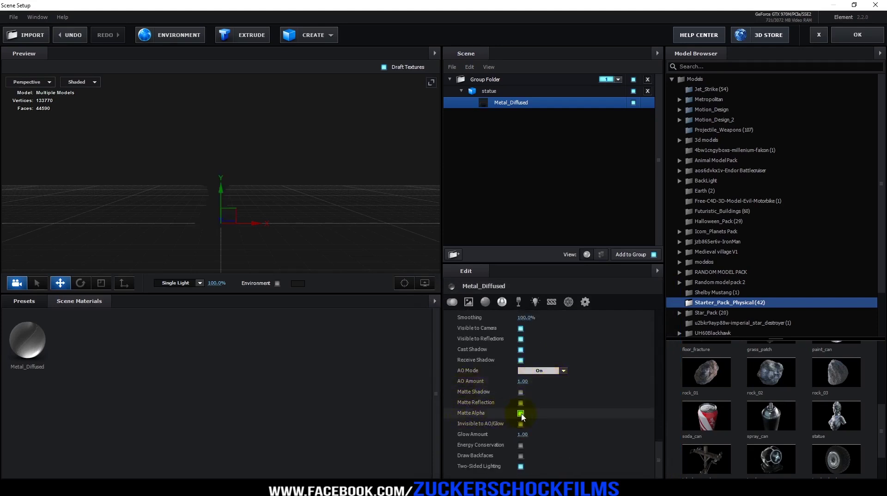
click(490, 92)
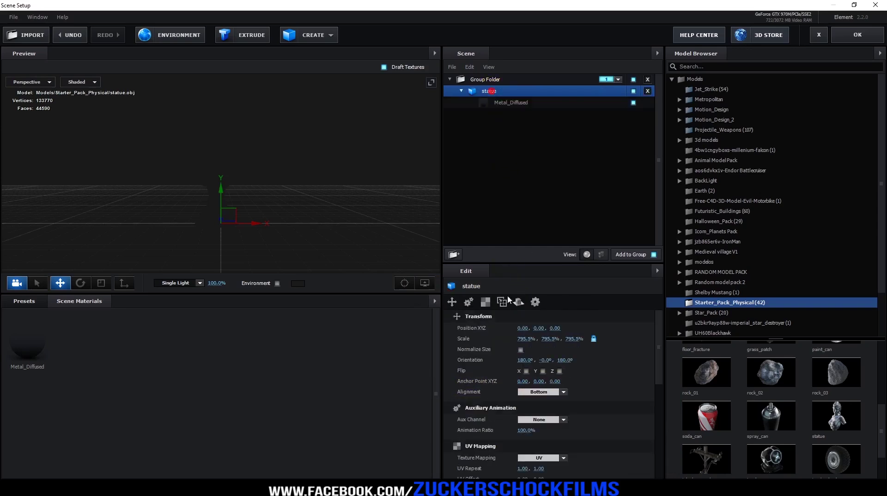
click(486, 303)
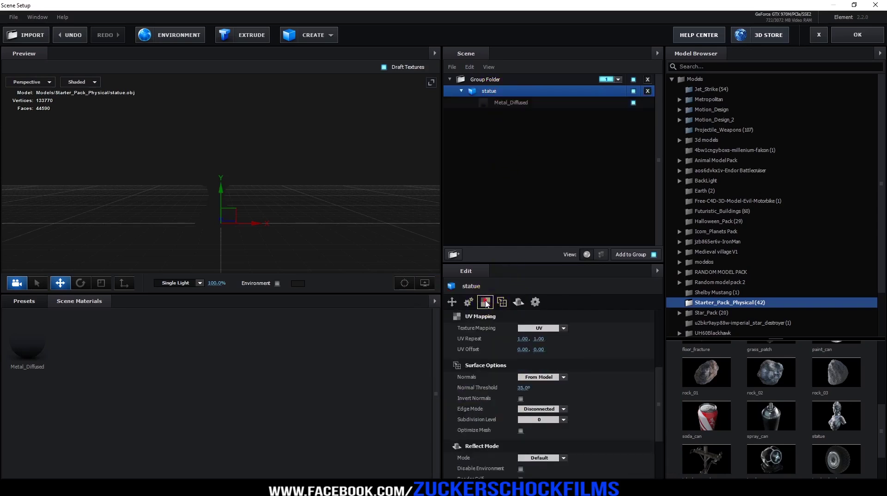
click(563, 328)
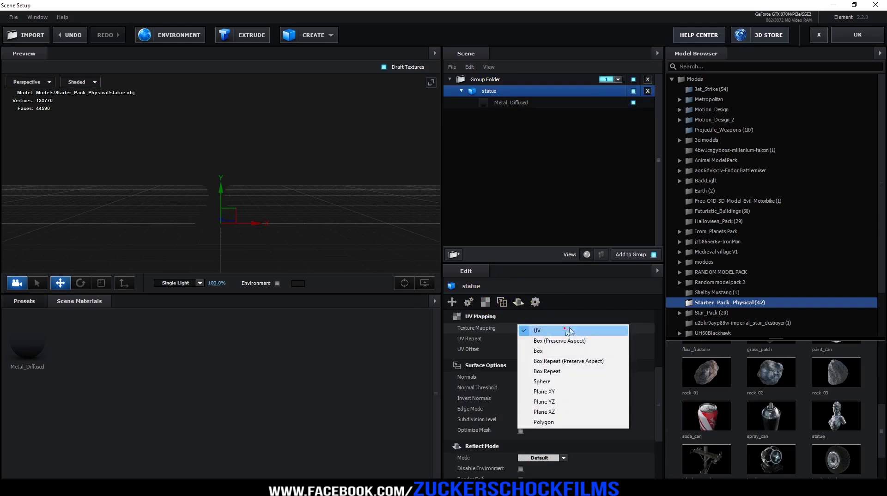
click(560, 391)
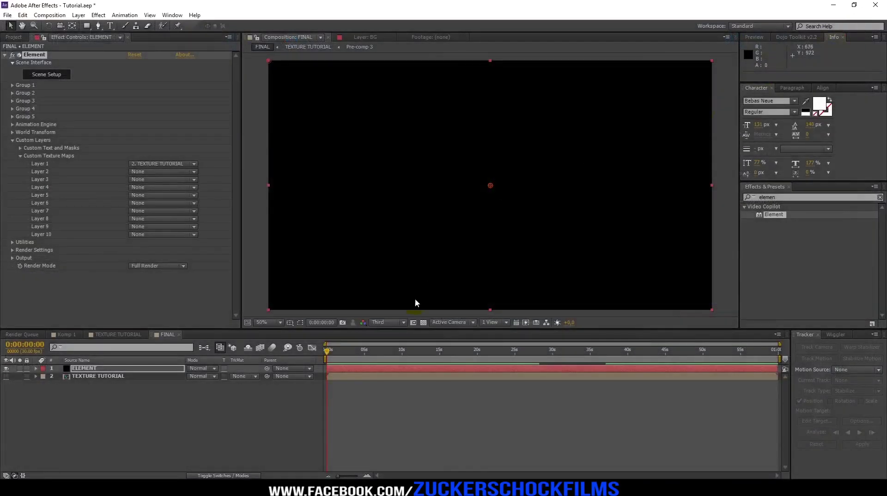
Preview the FINAL composition at 0:00:24:28 and add a two-node camera with the 35mm preset
click(400, 355)
drag(399, 354, 514, 359)
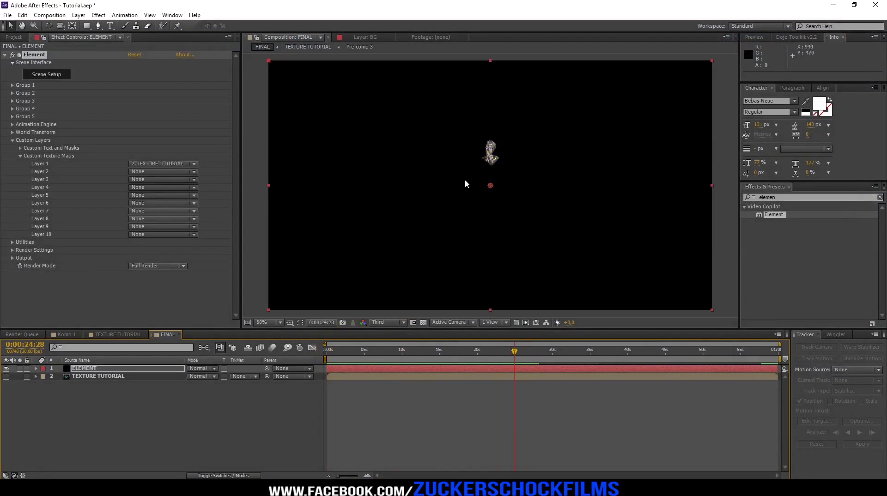
right_click(144, 423)
mouse_move(167, 321)
click(322, 368)
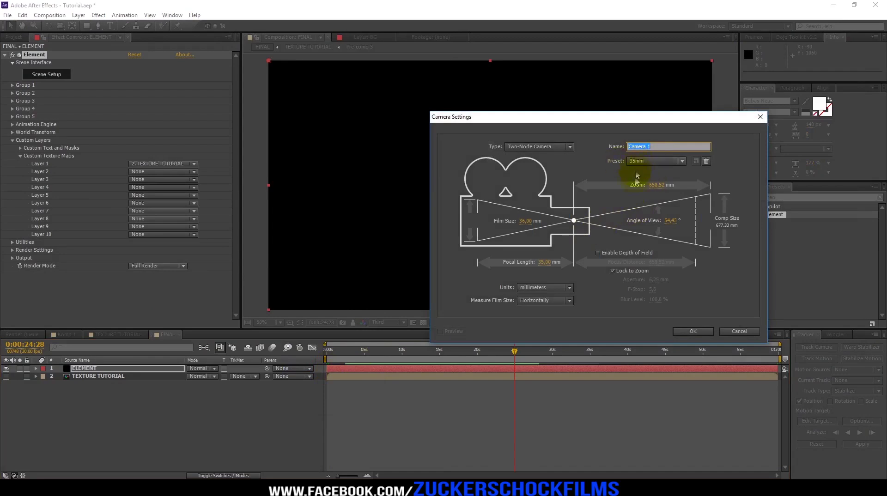
click(688, 330)
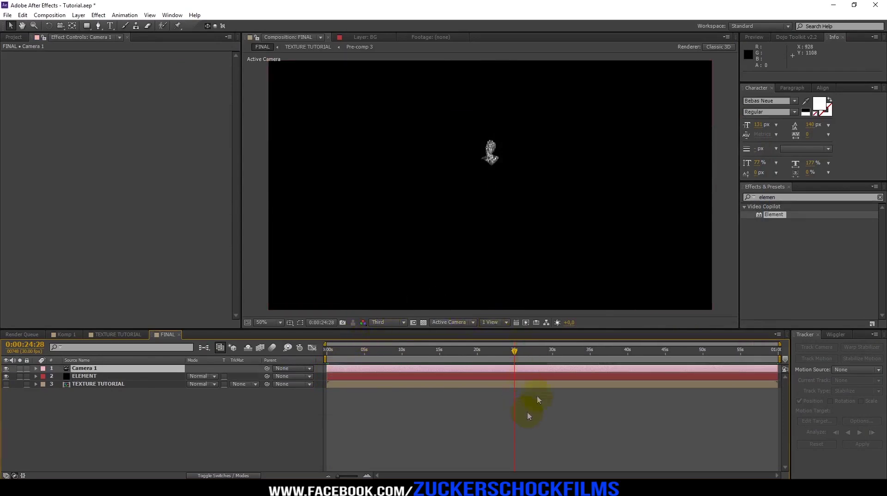
Move the current time to 0:00:22:03 and set the composition's preview resolution to Half
drag(511, 354, 372, 354)
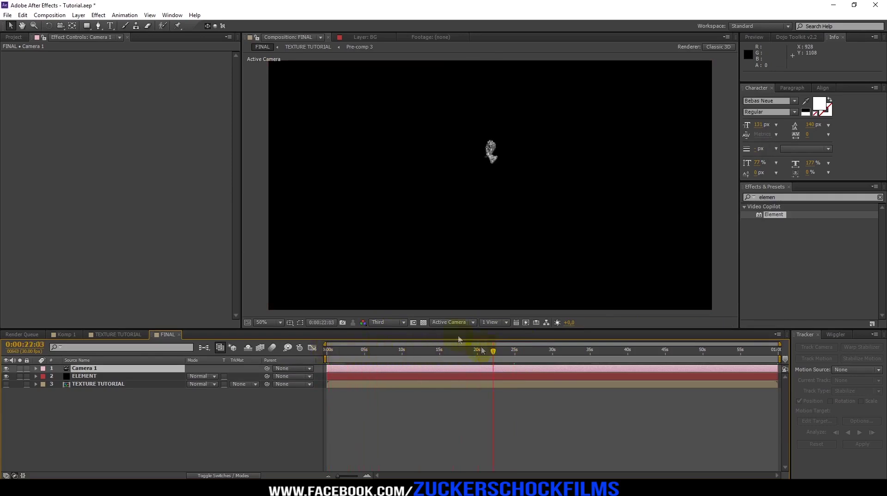
click(393, 323)
click(390, 355)
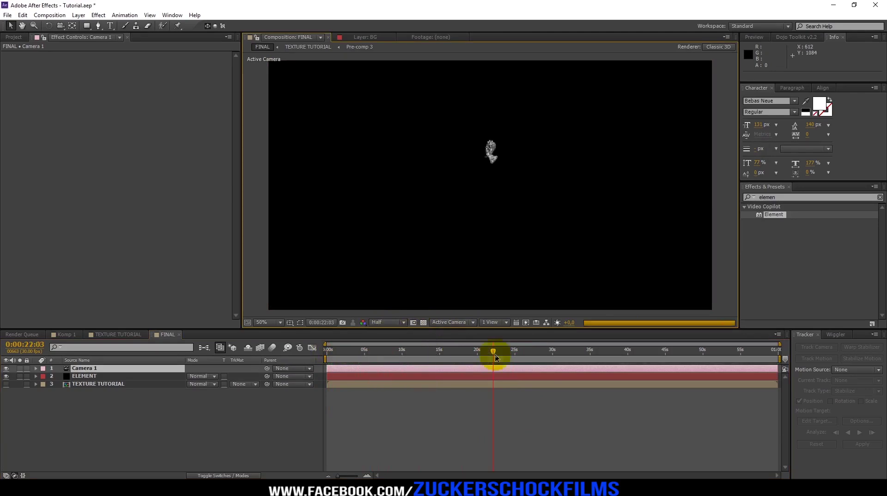
Bring Camera 1 closer to the statue, to a Z position of about -847
click(61, 27)
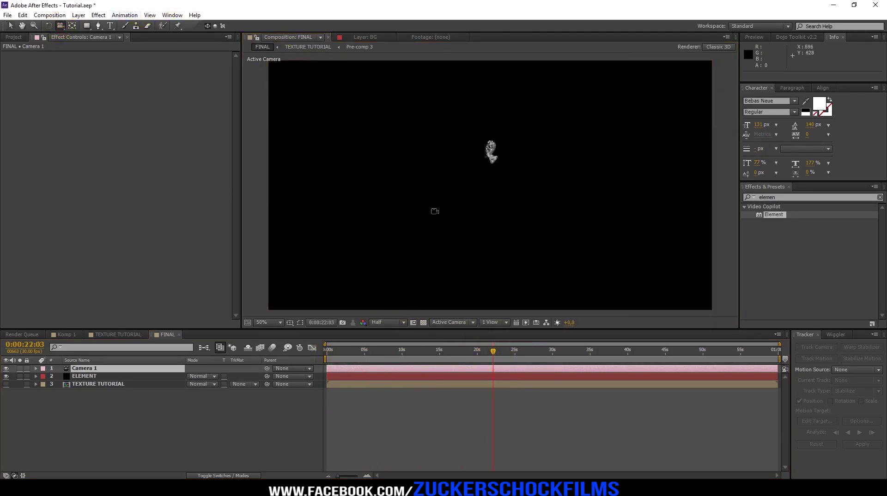
drag(453, 215, 460, 217)
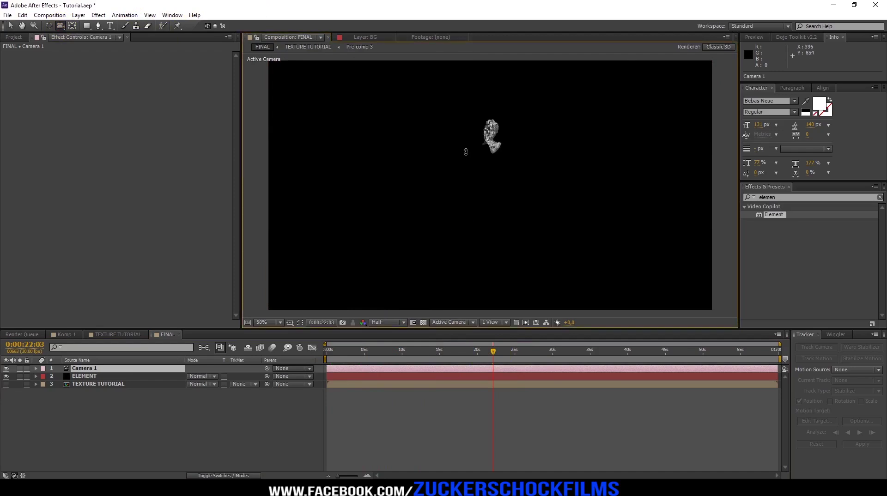
drag(468, 129, 464, 105)
Try to keyframe Camera 1's Point of Interest and Position at 0:00:22:03 with Easy Ease
click(92, 370)
click(92, 370)
key(p)
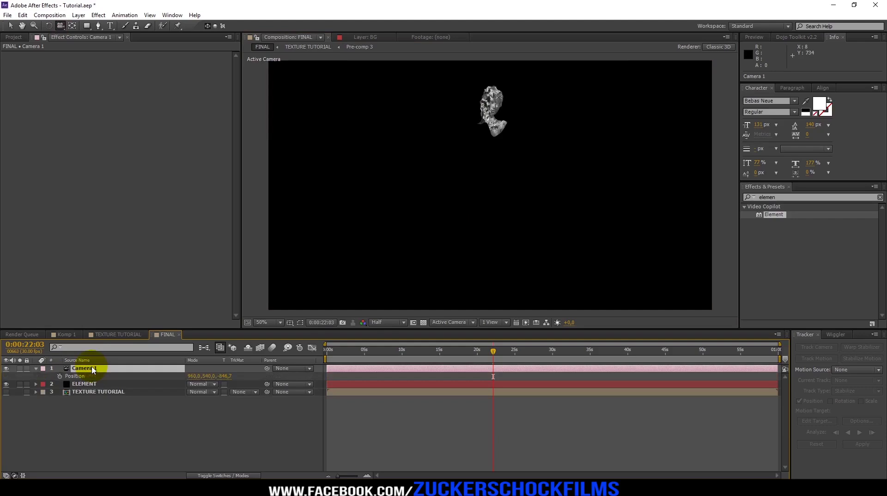
key(shift+a)
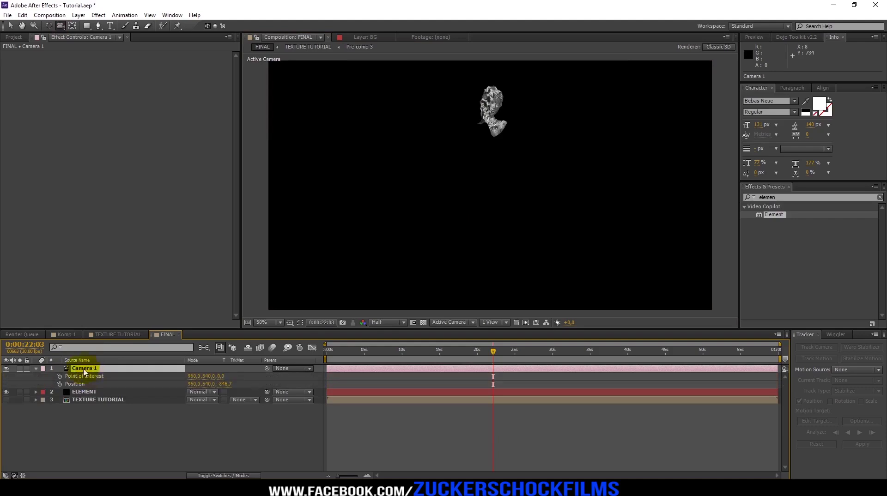
click(60, 375)
click(60, 384)
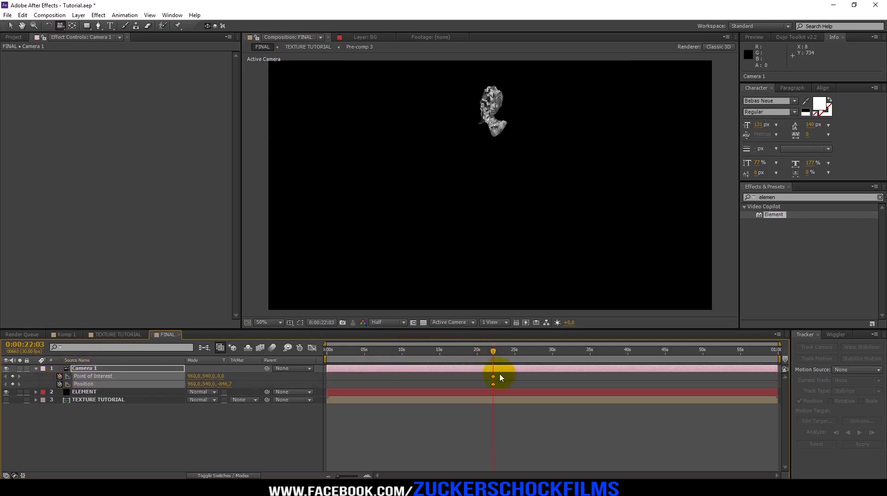
drag(499, 379, 491, 387)
key(F9)
Enable time remapping on the TEXTURE TUTORIAL layer and move its end keyframe to 0:00:15:01
click(325, 355)
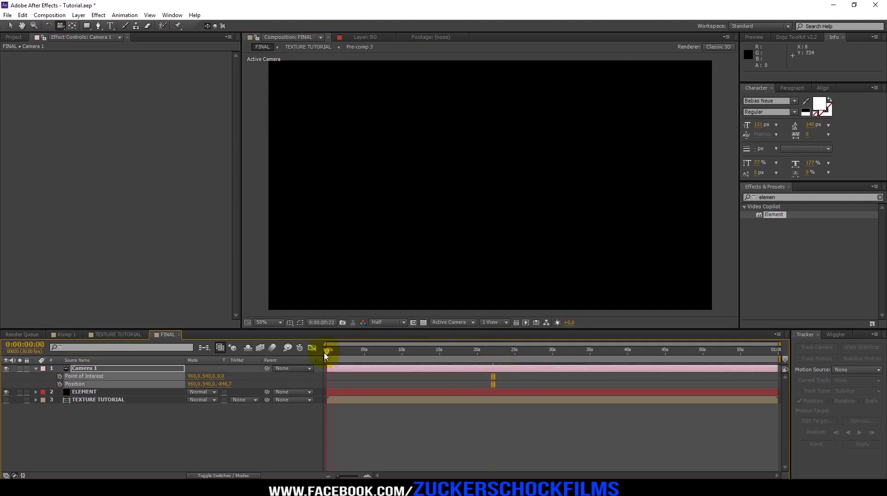
click(414, 400)
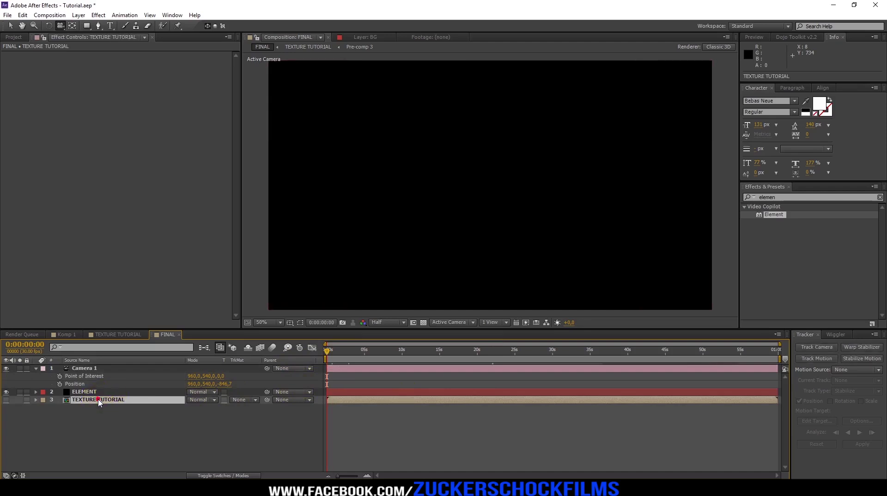
right_click(98, 401)
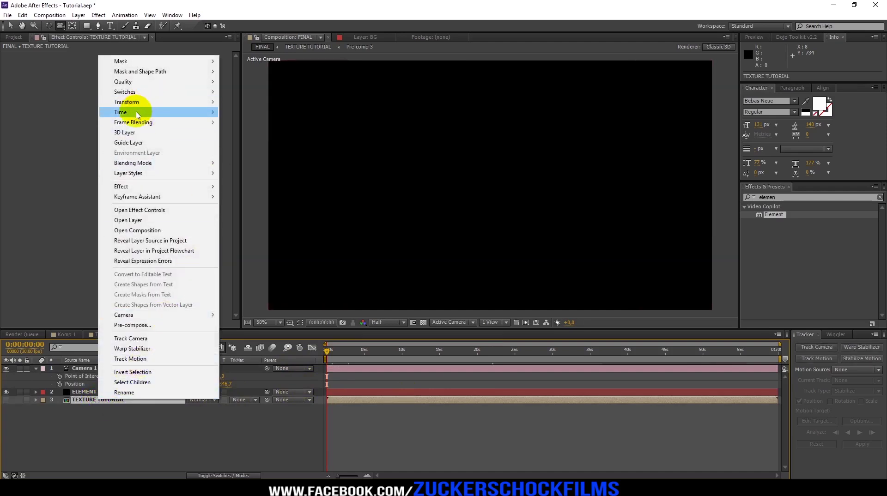
mouse_move(137, 114)
click(262, 114)
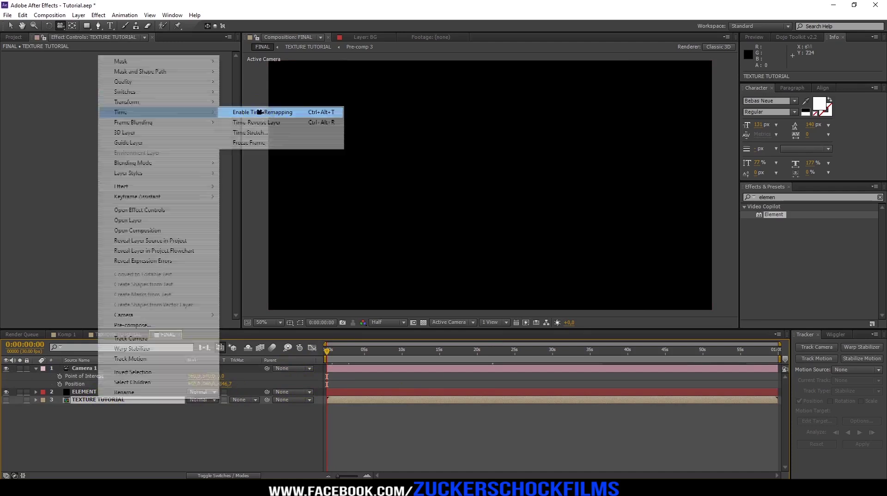
drag(779, 408, 498, 409)
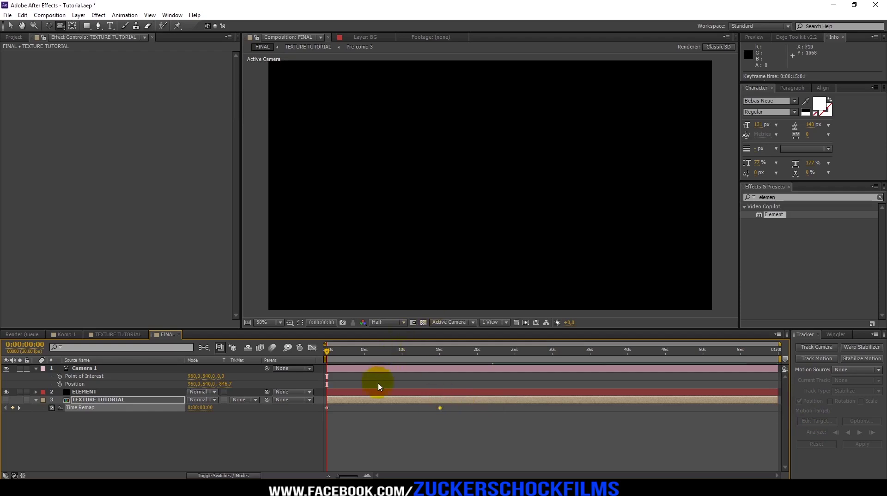
Slide the TEXTURE TUTORIAL layer earlier so its end Time Remap keyframe falls at 0:00:12:23, and orbit Camera 1 around the statue
drag(454, 403, 437, 404)
drag(501, 123, 501, 143)
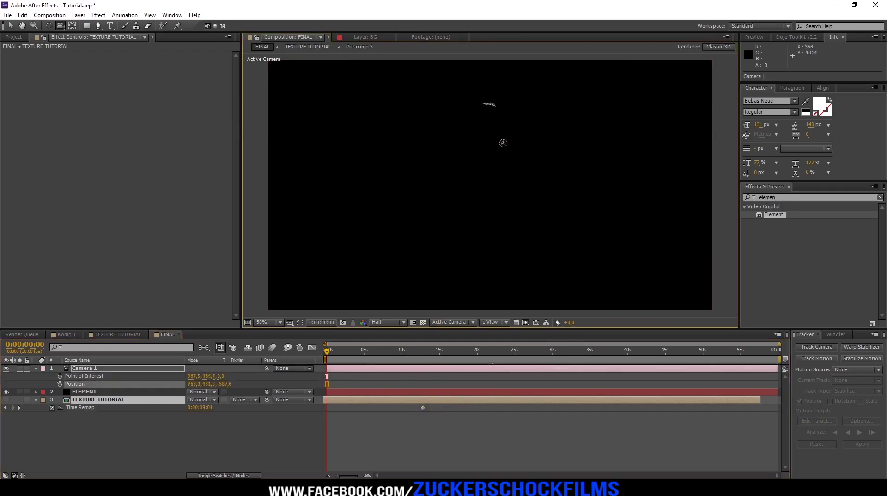
drag(503, 108, 485, 92)
Set the preview resolution to Third and orbit Camera 1 at 0:00:12:23 to frame the whole statue from another angle
drag(328, 350, 415, 357)
click(387, 322)
click(390, 367)
drag(413, 353, 346, 353)
scroll(487, 234, down, 2)
click(421, 352)
drag(422, 352, 422, 352)
mouse_move(487, 196)
mouse_down()
mouse_move(481, 188)
mouse_move(475, 251)
mouse_move(480, 143)
mouse_move(480, 188)
mouse_up()
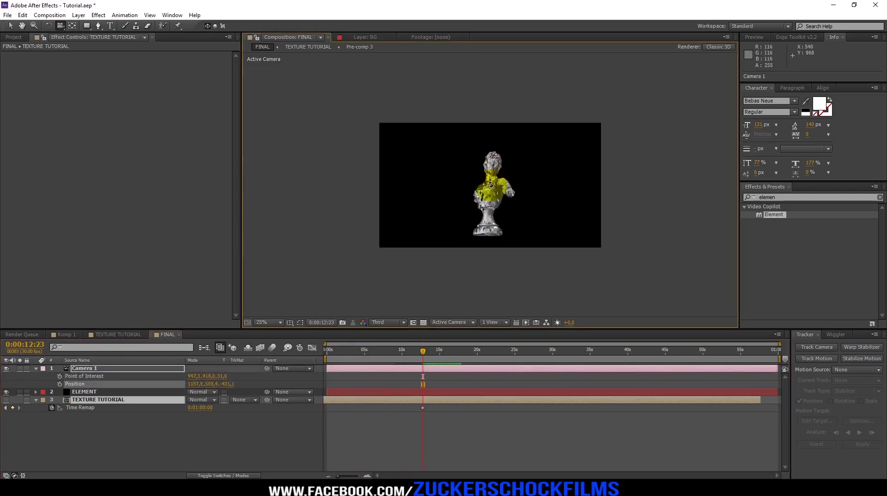
click(403, 380)
At 0:00:00:00, fit the composition in the viewer, move Camera 1 close to the statue and keyframe its Point of Interest and Position
drag(406, 352, 327, 352)
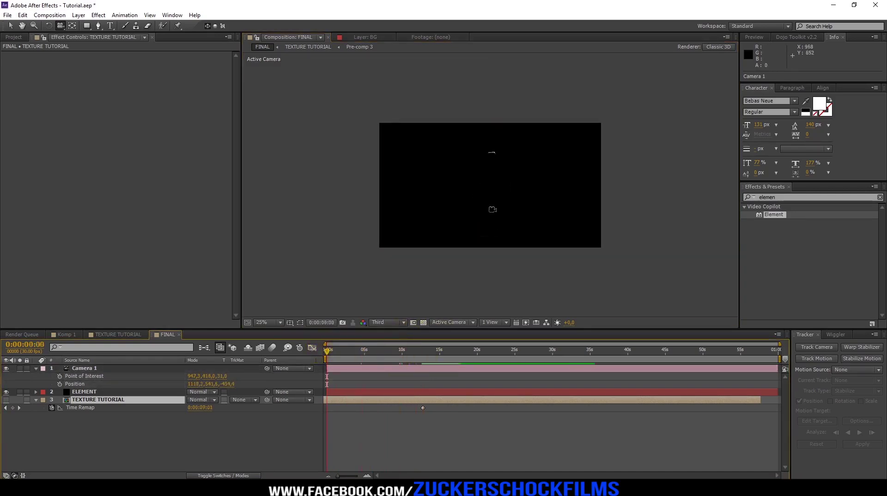
key(period)
key(period)
click(280, 322)
click(277, 160)
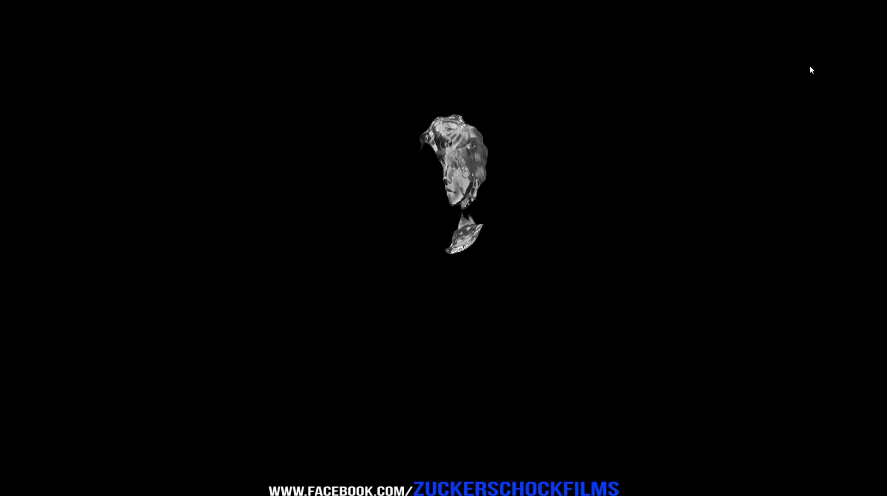
click(433, 246)
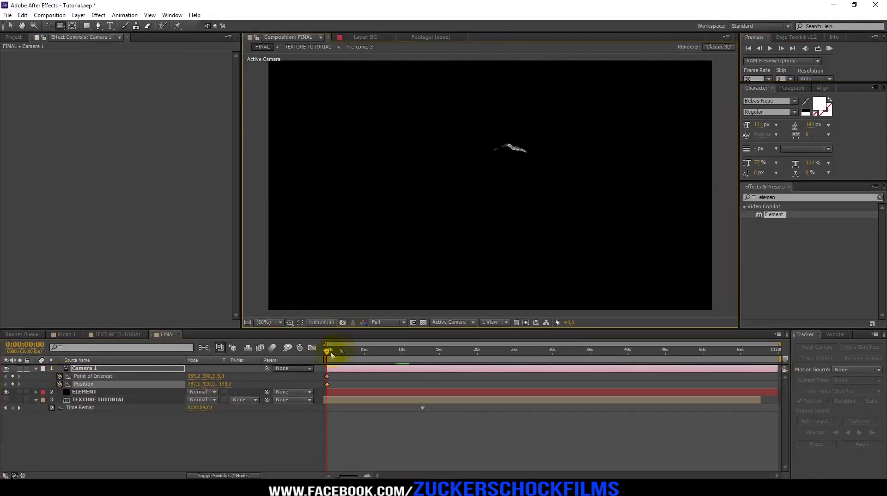
At 0:00:12:23, reframe Camera 1 to show the whole statue, setting its second Point of Interest and Position keyframes
click(418, 350)
drag(418, 351, 422, 351)
drag(406, 231, 469, 265)
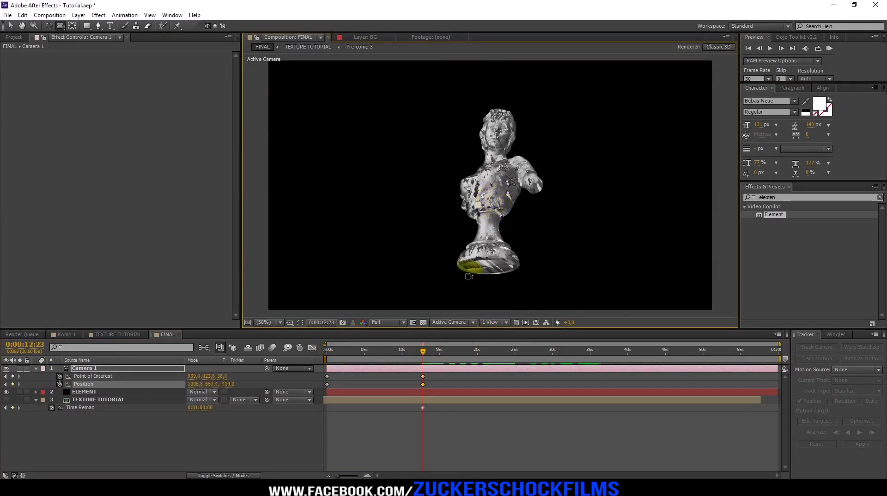
Set the preview resolution to Quarter and scrub through the camera move from the start to 0:00:11:20
click(399, 323)
click(384, 369)
drag(423, 351, 363, 352)
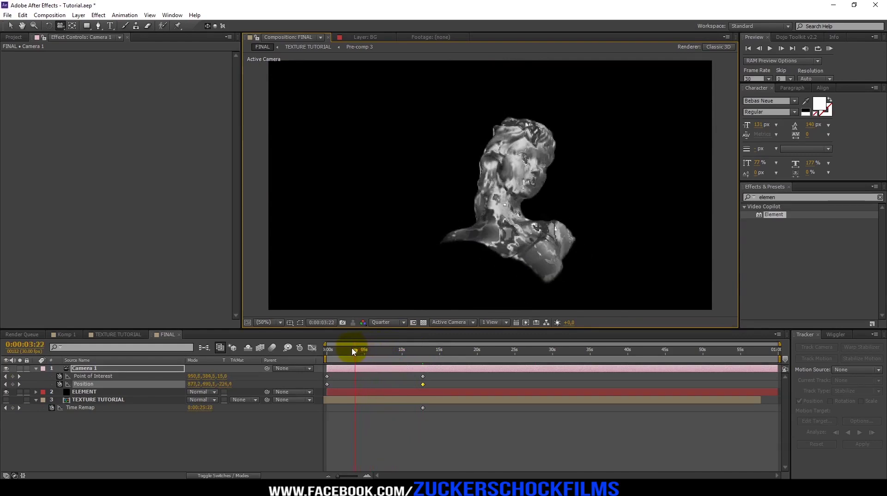
drag(331, 352, 318, 351)
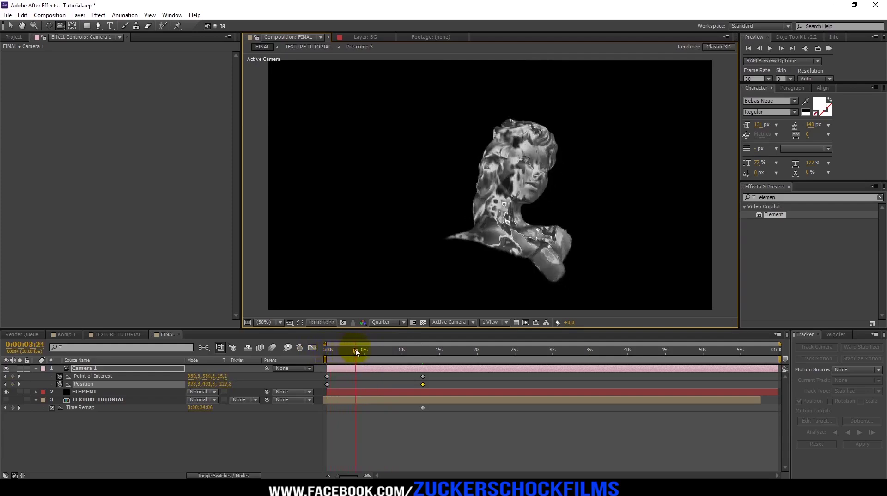
drag(367, 351, 414, 352)
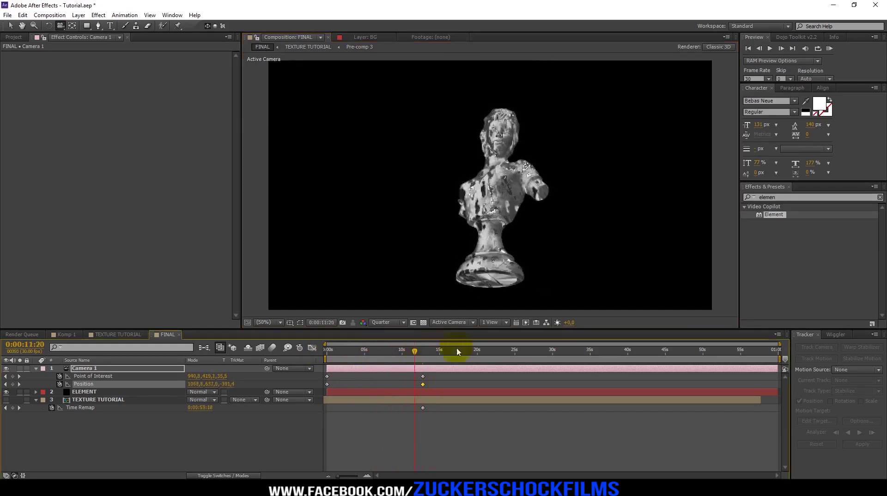